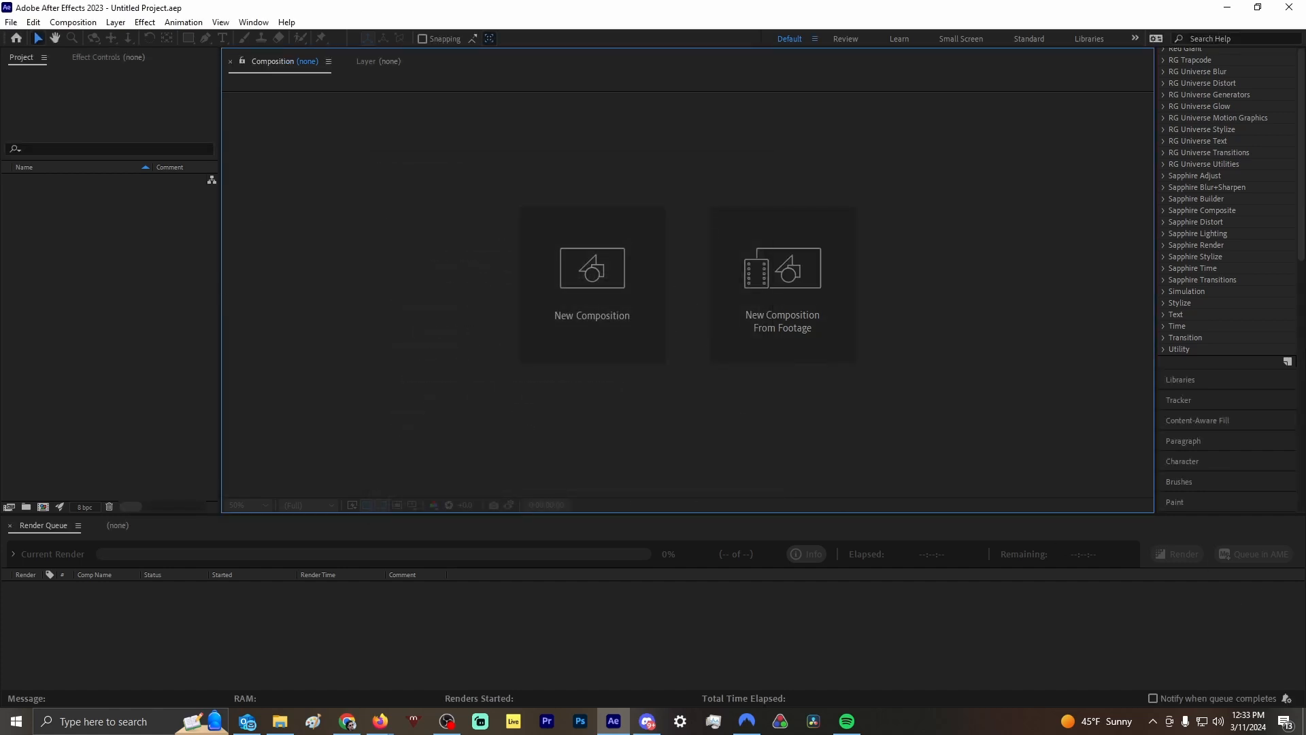
Step: Import IMG_4715.MOV and IMG_4716.MOV from the Downloads folder into the project
left_click(280, 721)
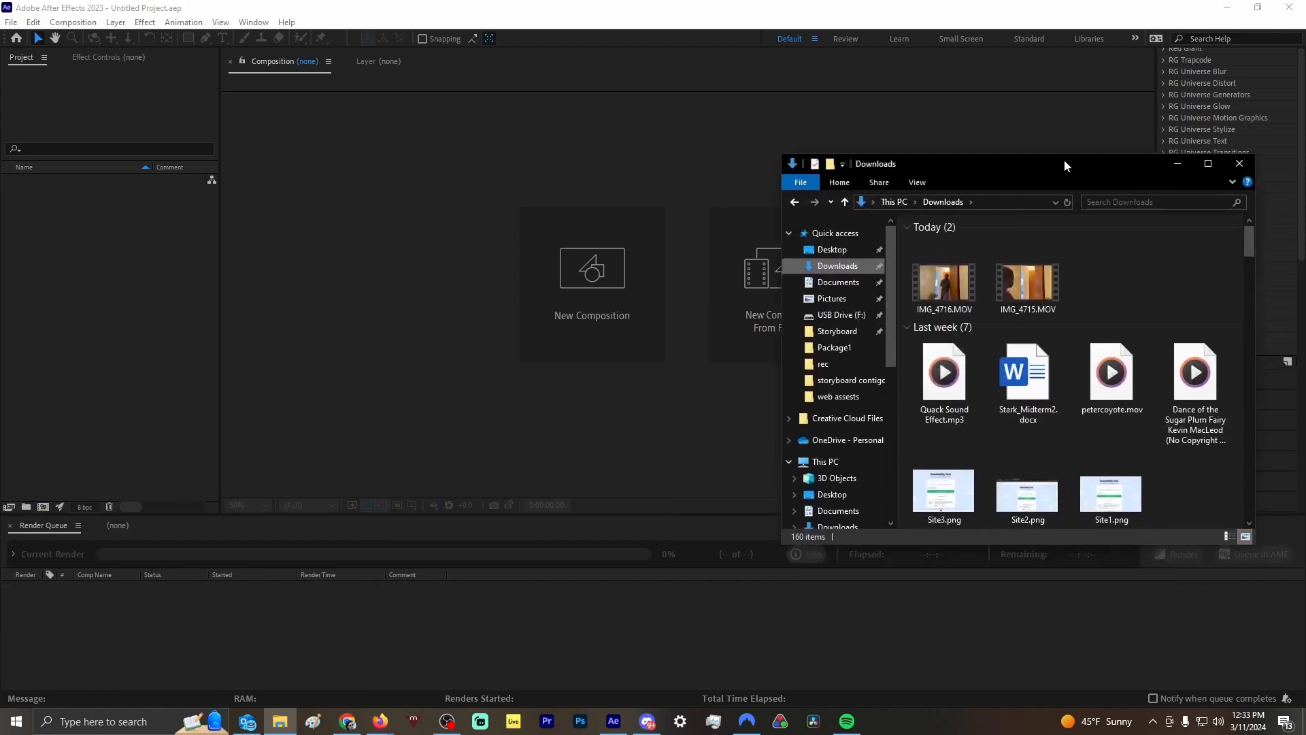
left_click_drag(1064, 161, 871, 141)
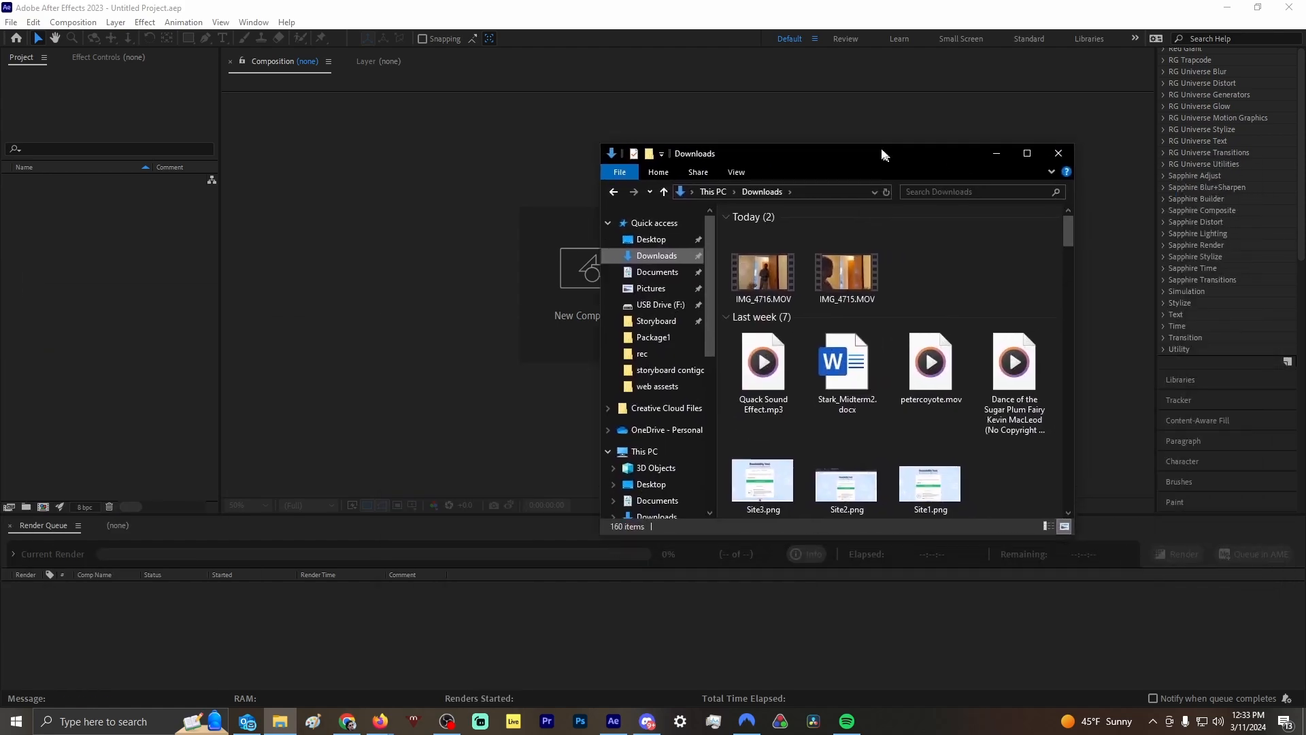
left_click(853, 267)
left_click(778, 257, "ctrl")
left_click_drag(778, 255, 65, 279)
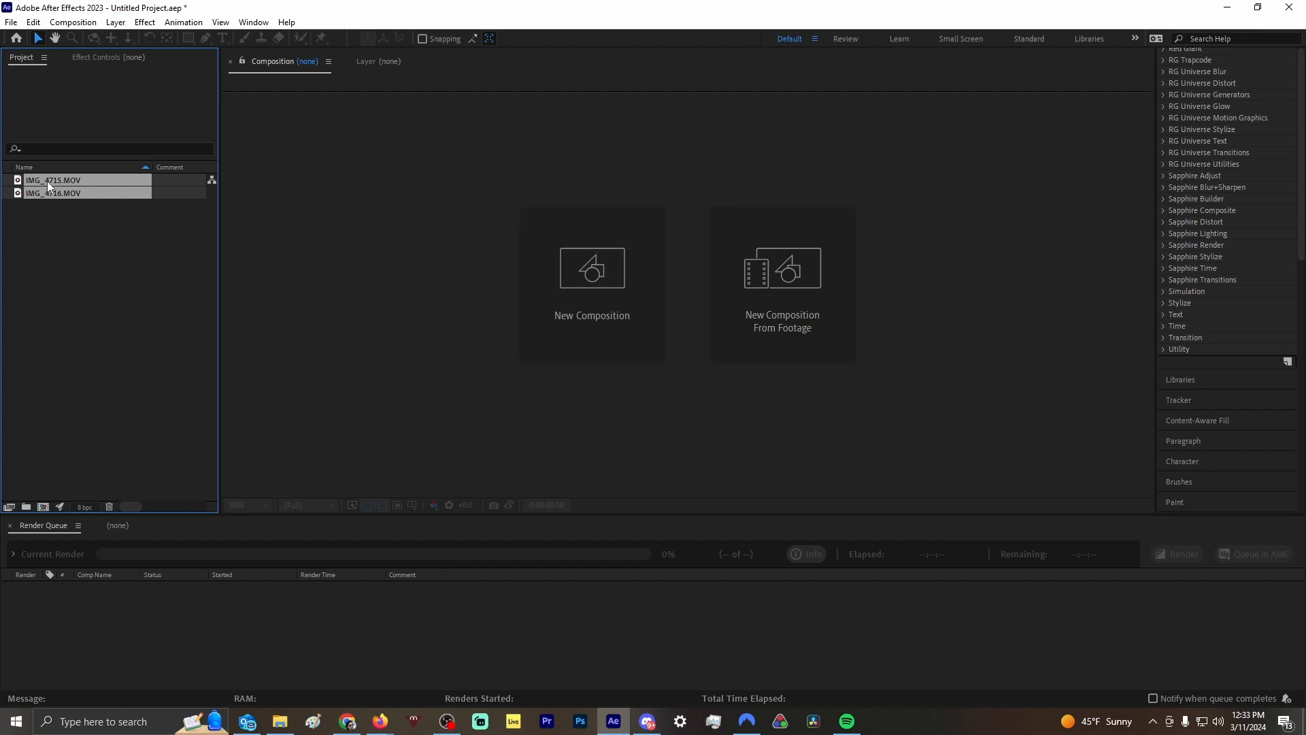
Step: Create a new composition from IMG_4716.MOV and view the whole frame at 25% zoom
left_click(58, 226)
left_click(81, 194)
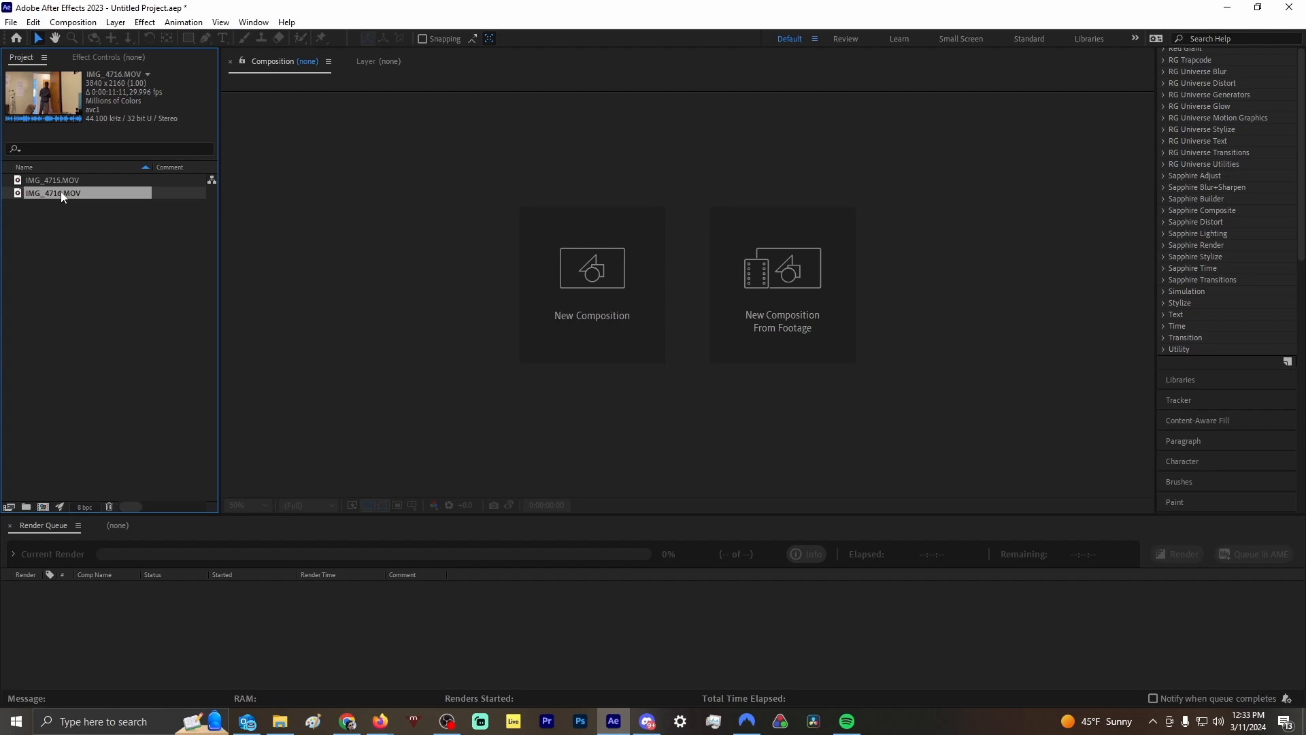
left_click_drag(60, 194, 600, 249)
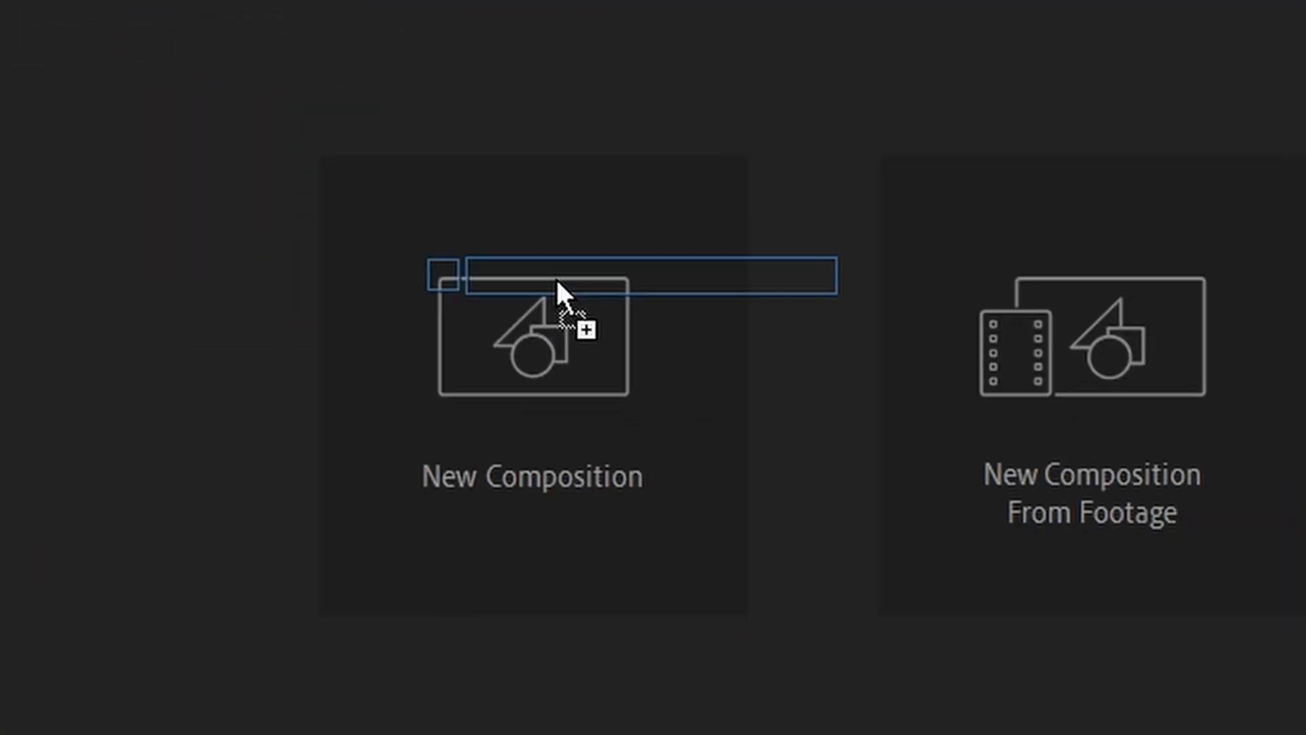
left_click_drag(555, 276, 555, 276)
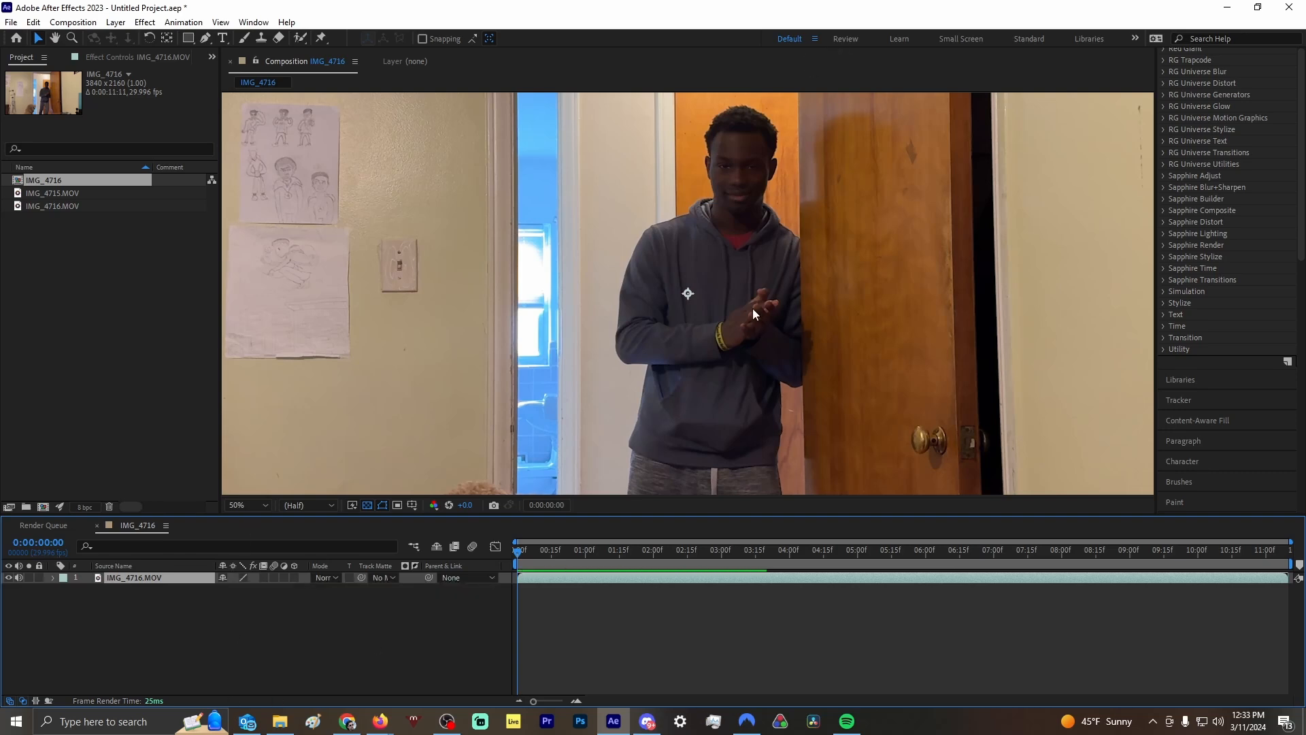
key("comma")
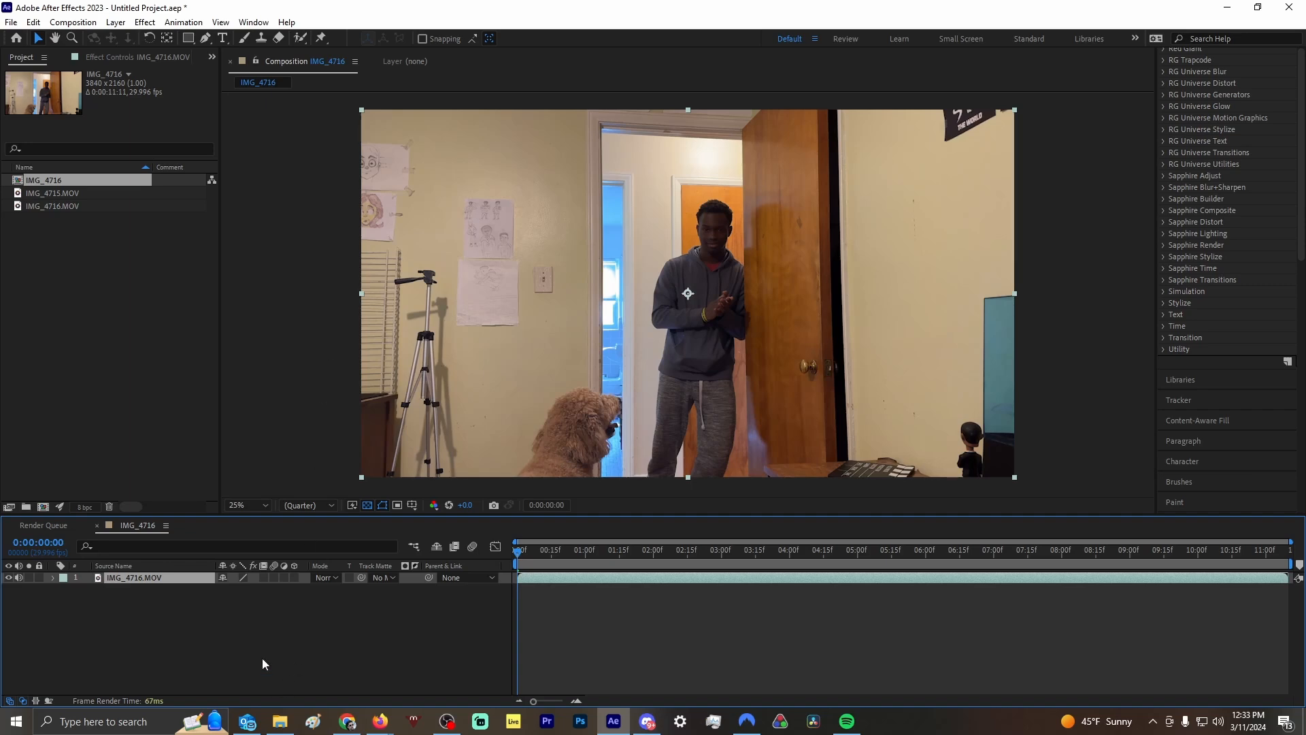
Step: Rename the IMG_4716 composition as Timeline
left_click(60, 181)
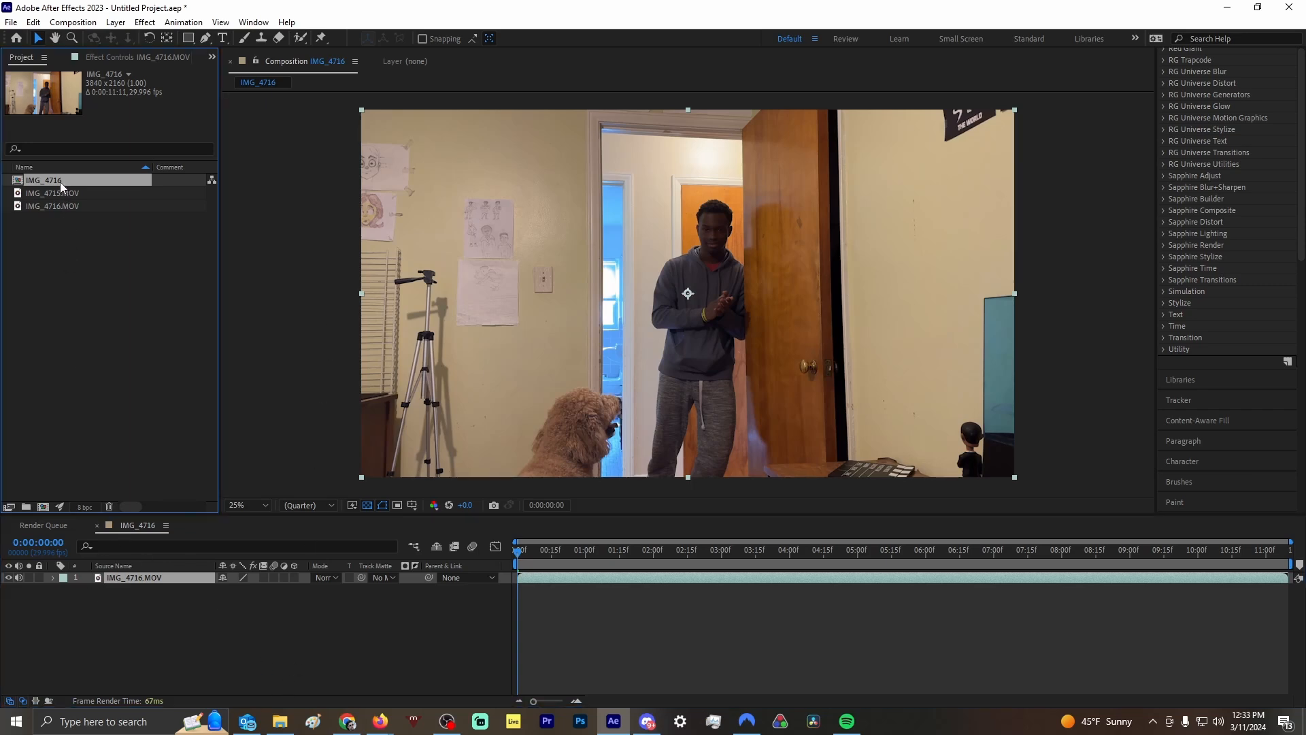
key("Return")
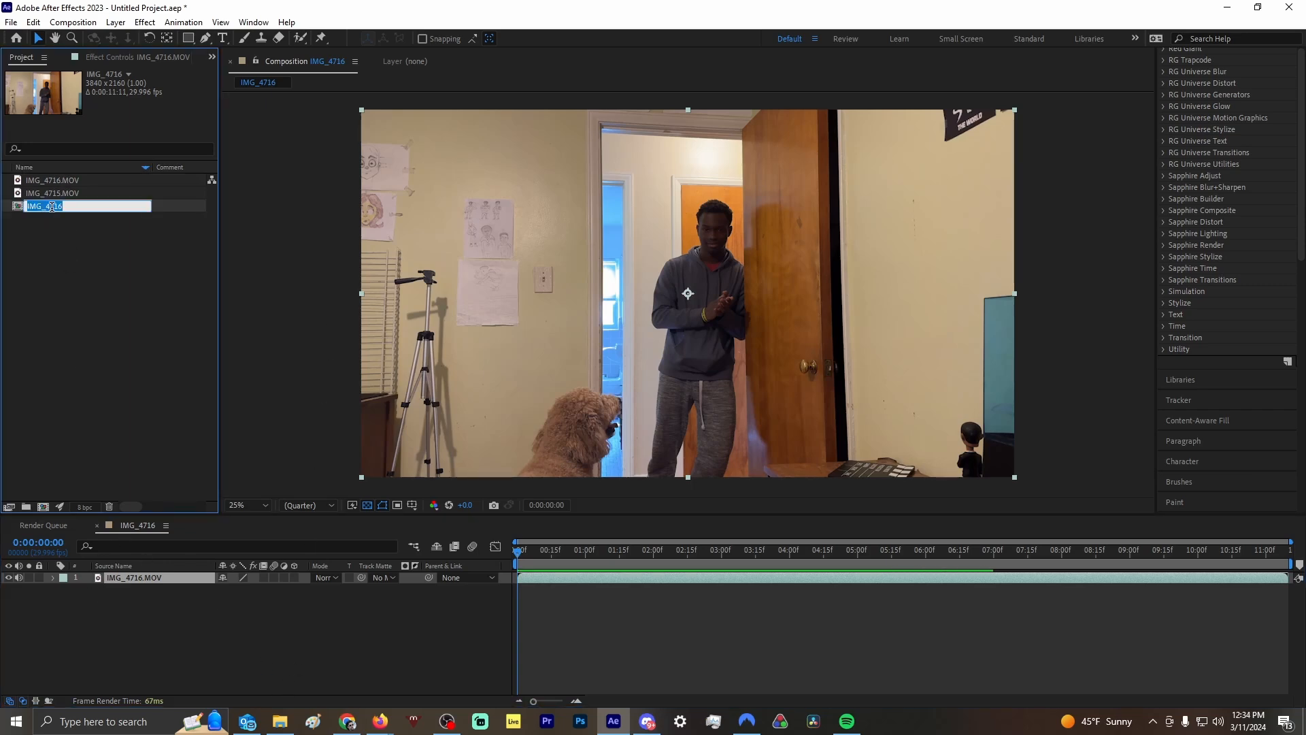
type("Timeline")
key("Return")
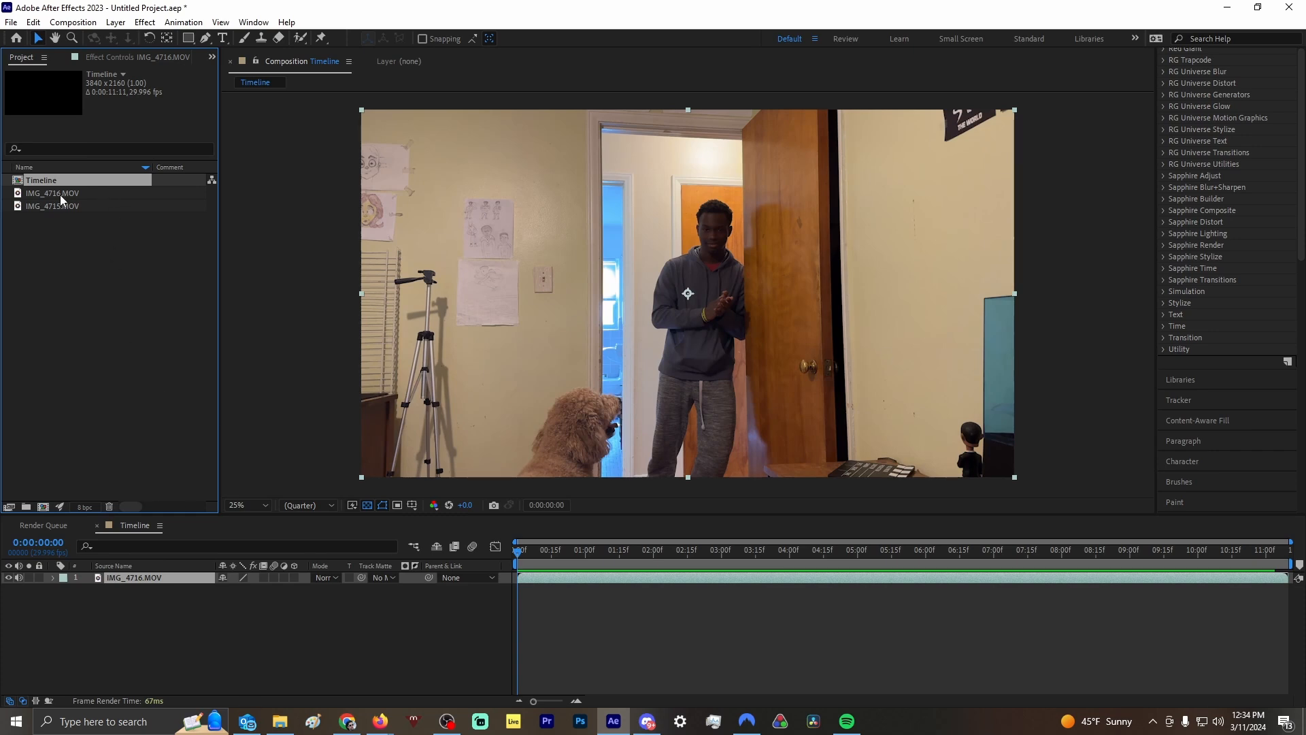
Step: Place IMG_4715.MOV above IMG_4716.MOV in the Timeline composition and toggle its visibility to compare the two clips
left_click_drag(71, 207, 244, 576)
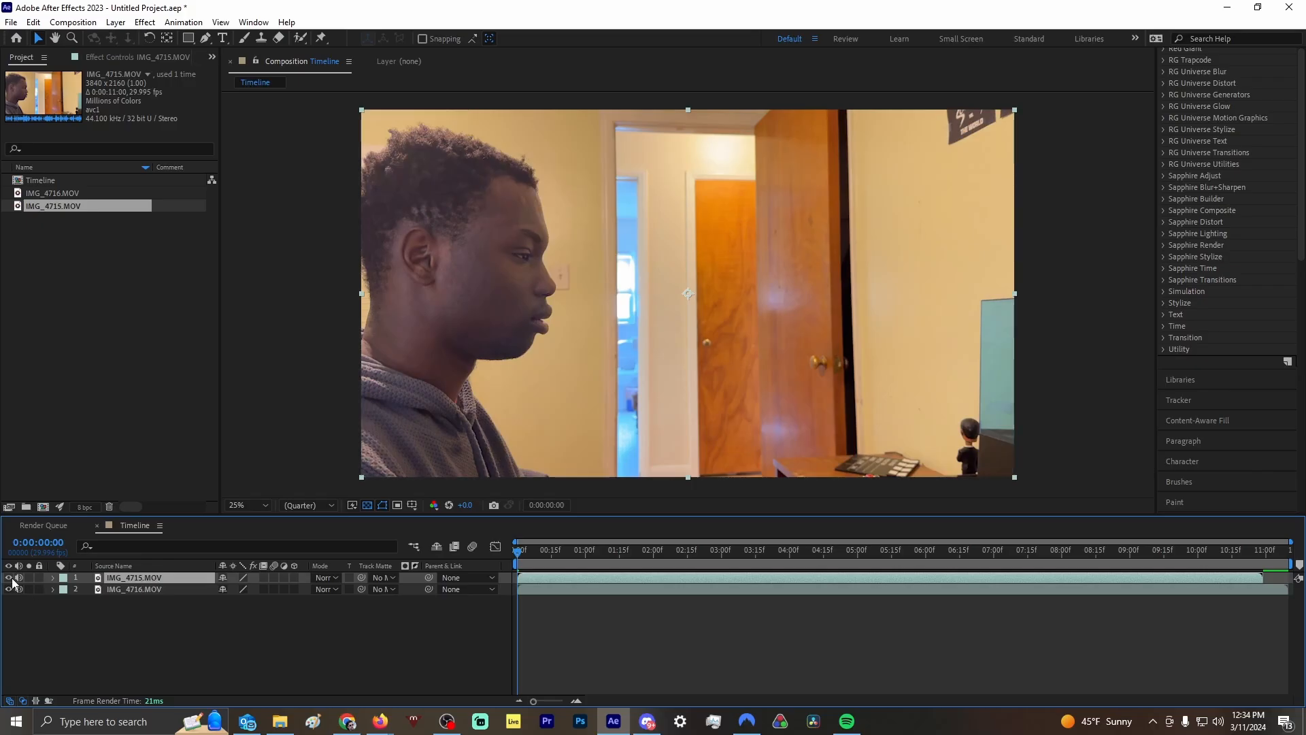
left_click(10, 577)
left_click(10, 578)
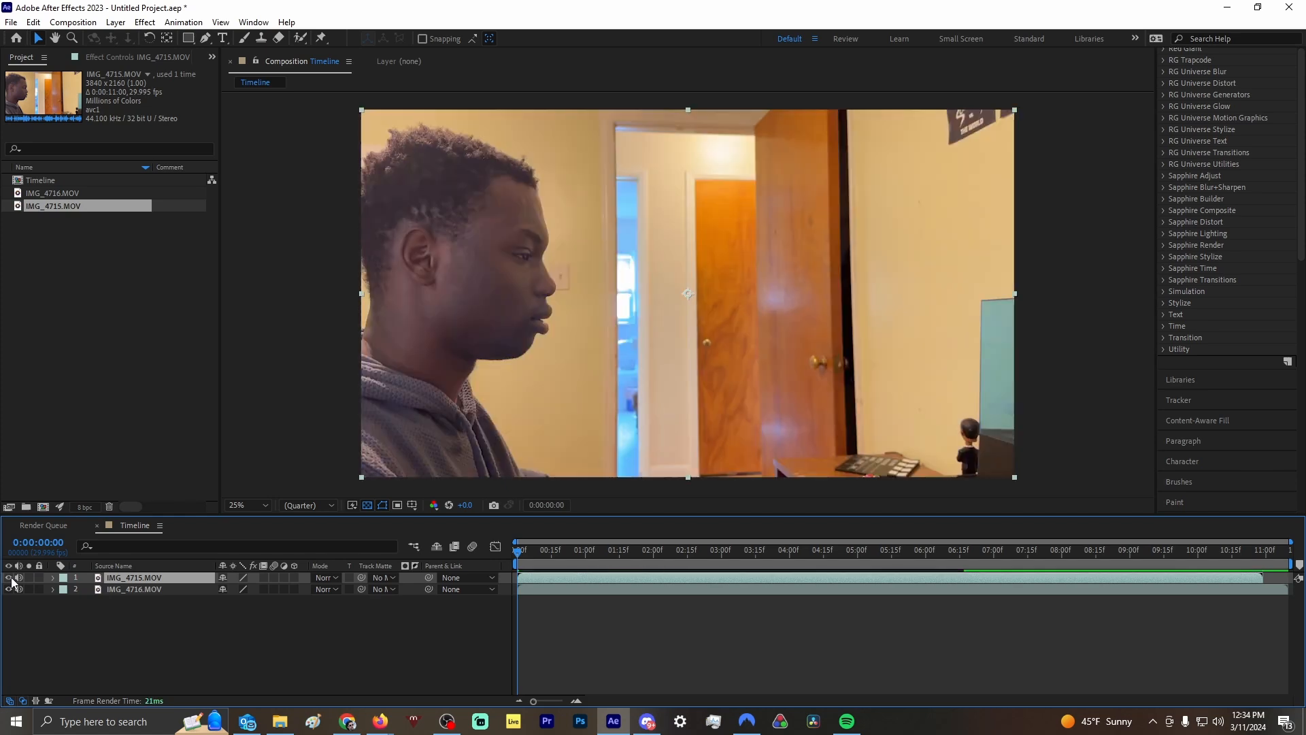
left_click(10, 577)
left_click(10, 577)
left_click(10, 577)
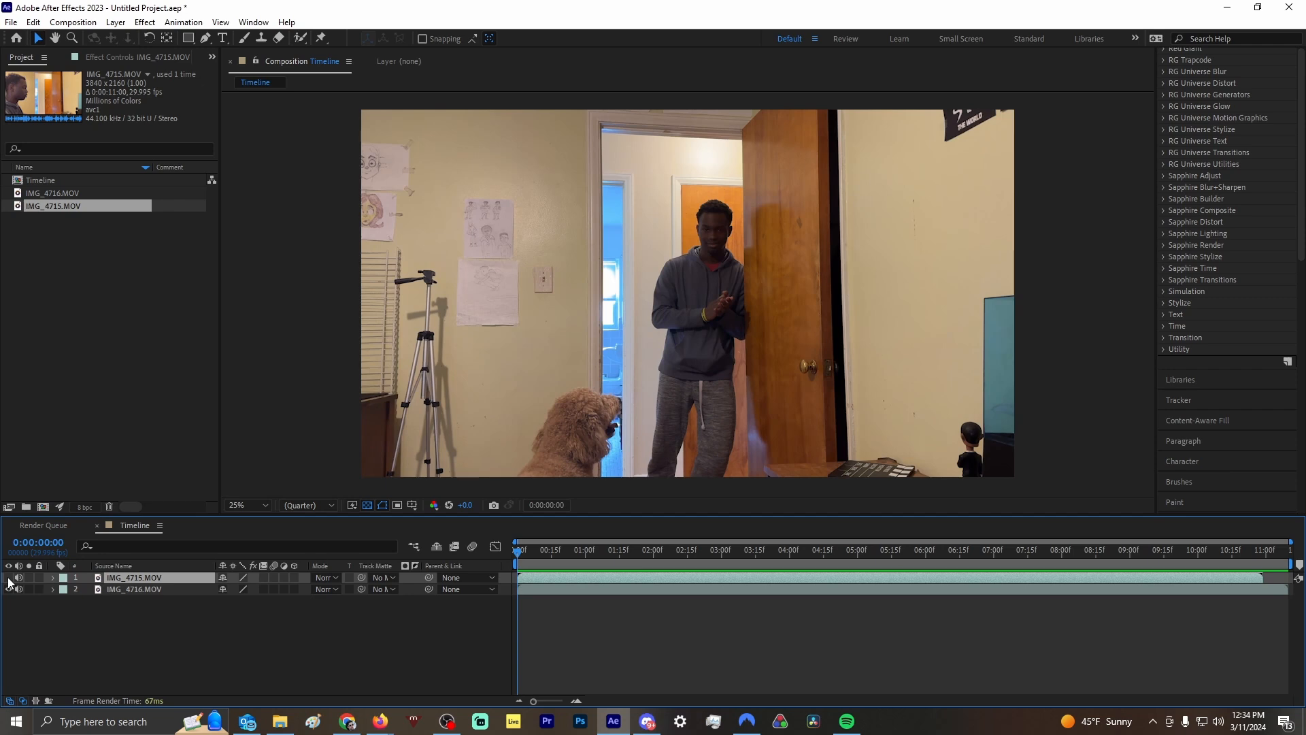
left_click(10, 578)
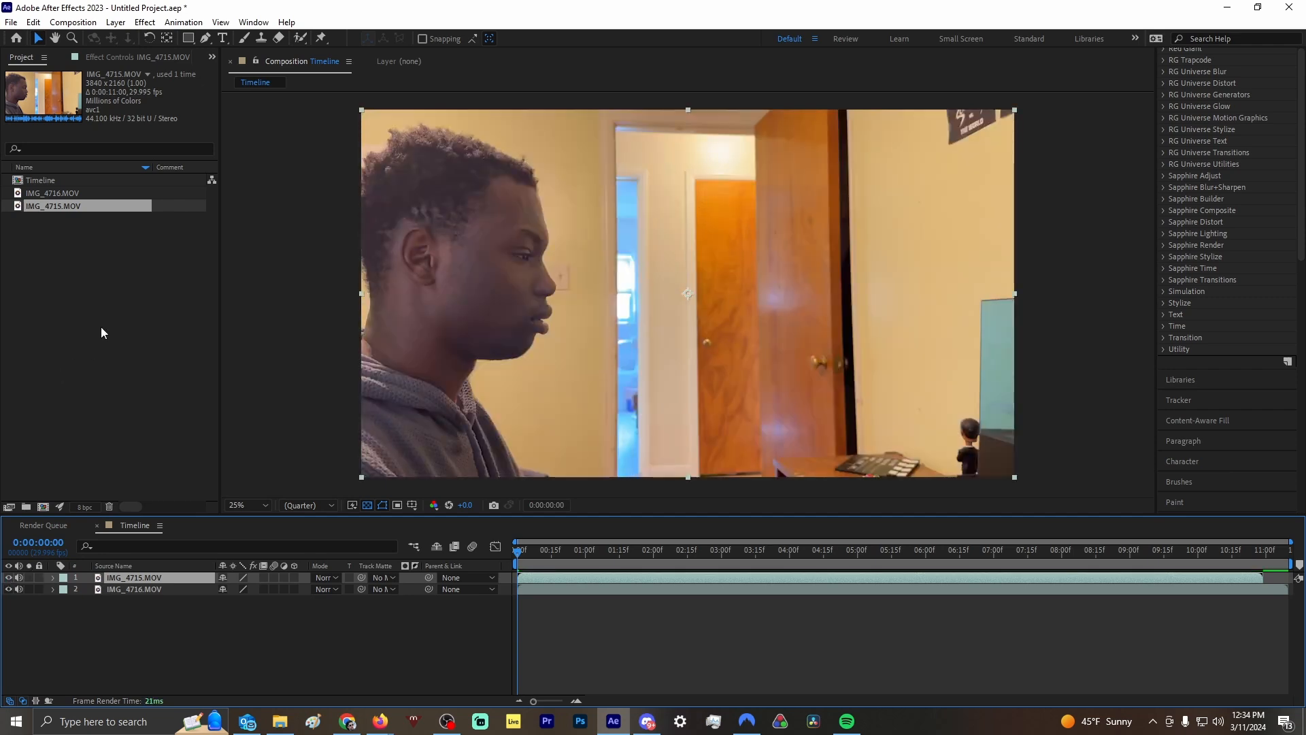
Step: Draw a rectangular mask around the seated man on the IMG_4715.MOV layer and shift its edge slightly toward the doorway
left_click(207, 39)
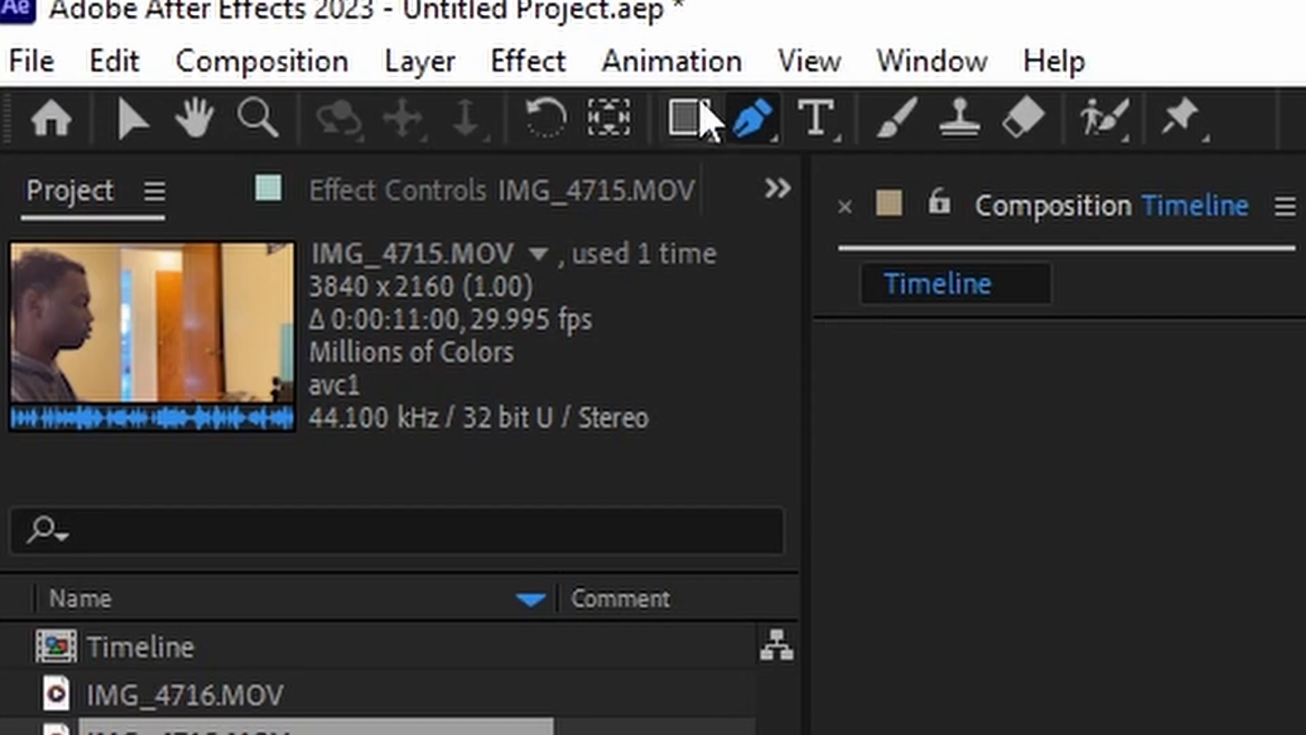
left_click(189, 38)
mouse_move(603, 106)
left_mouse_down()
mouse_move(651, 465)
mouse_move(1002, 506)
mouse_move(1044, 493)
mouse_move(83, 574)
mouse_move(61, 565)
left_mouse_up()
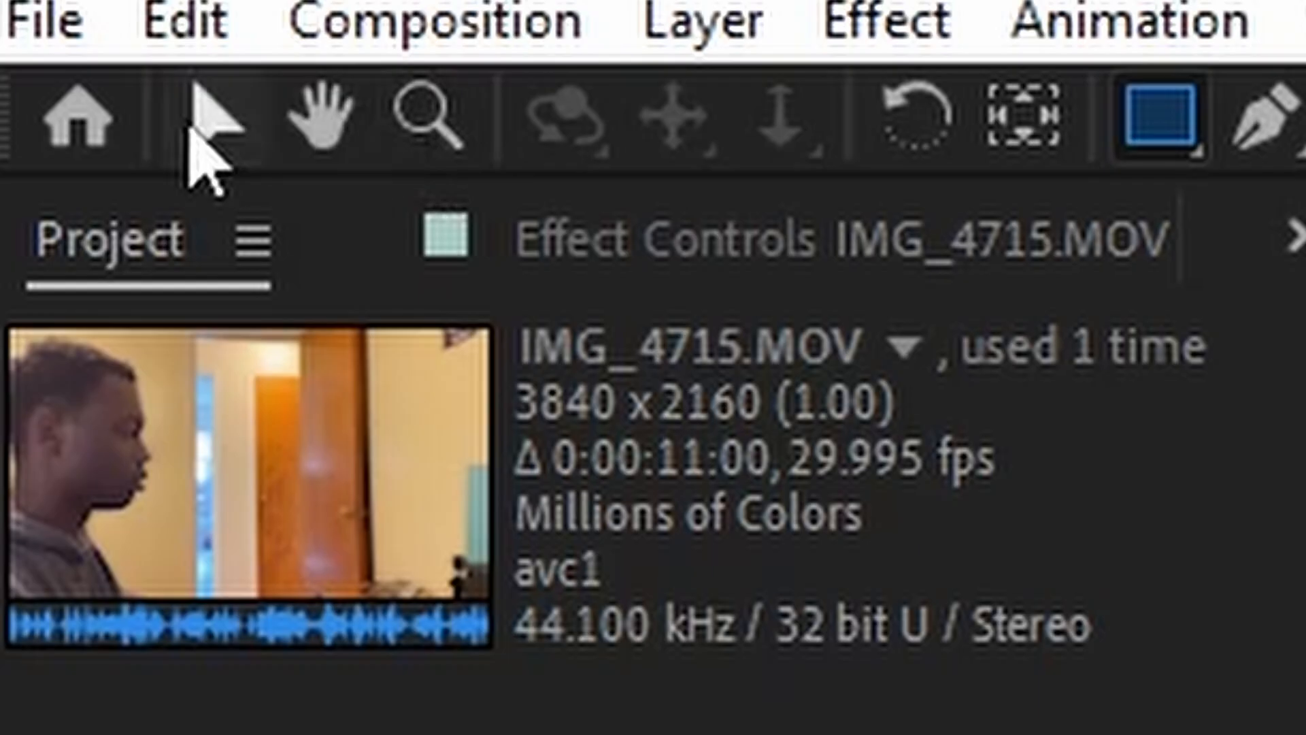
left_click(38, 39)
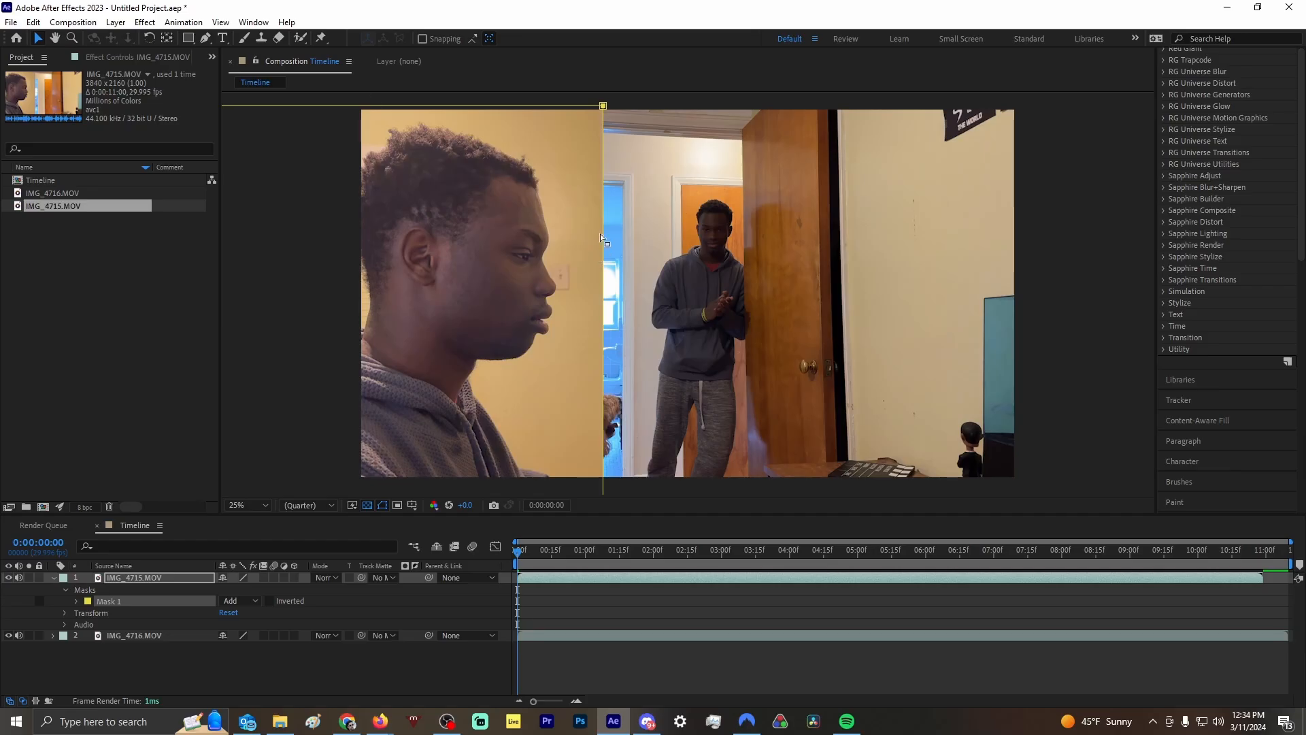
left_click(327, 136)
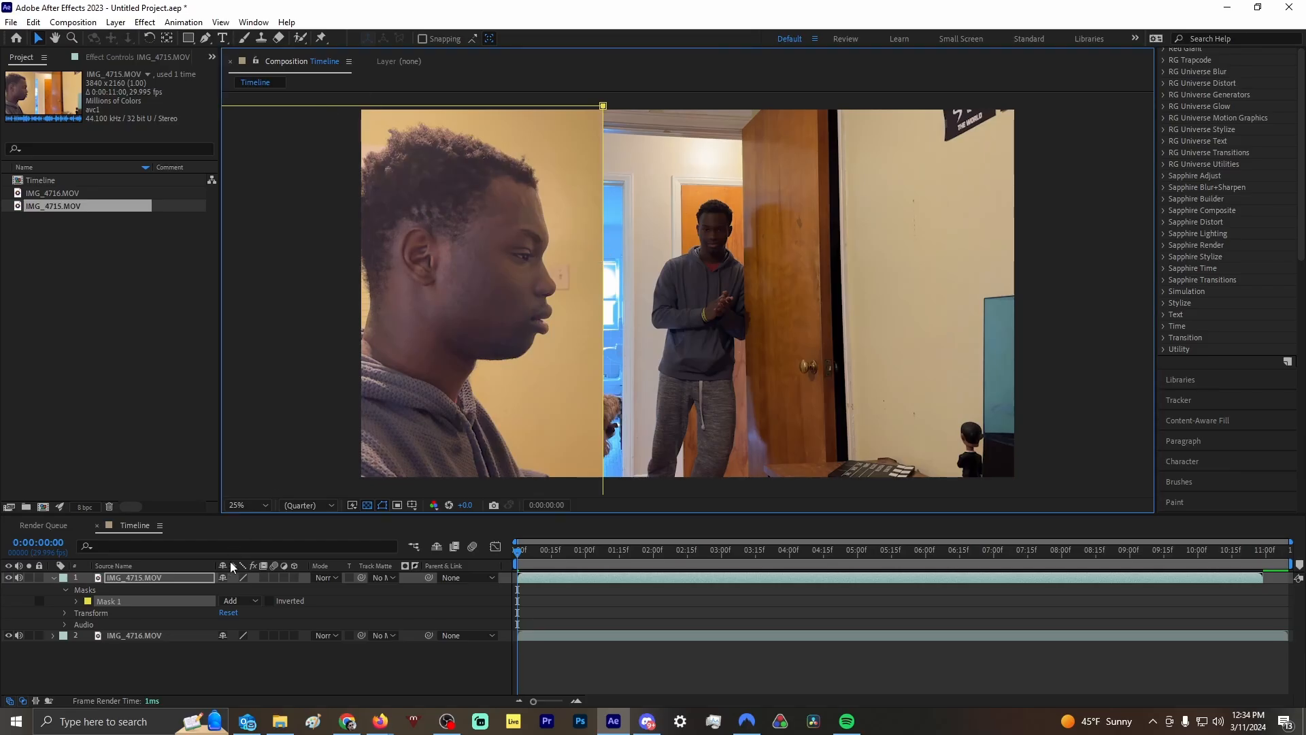
left_click(137, 577)
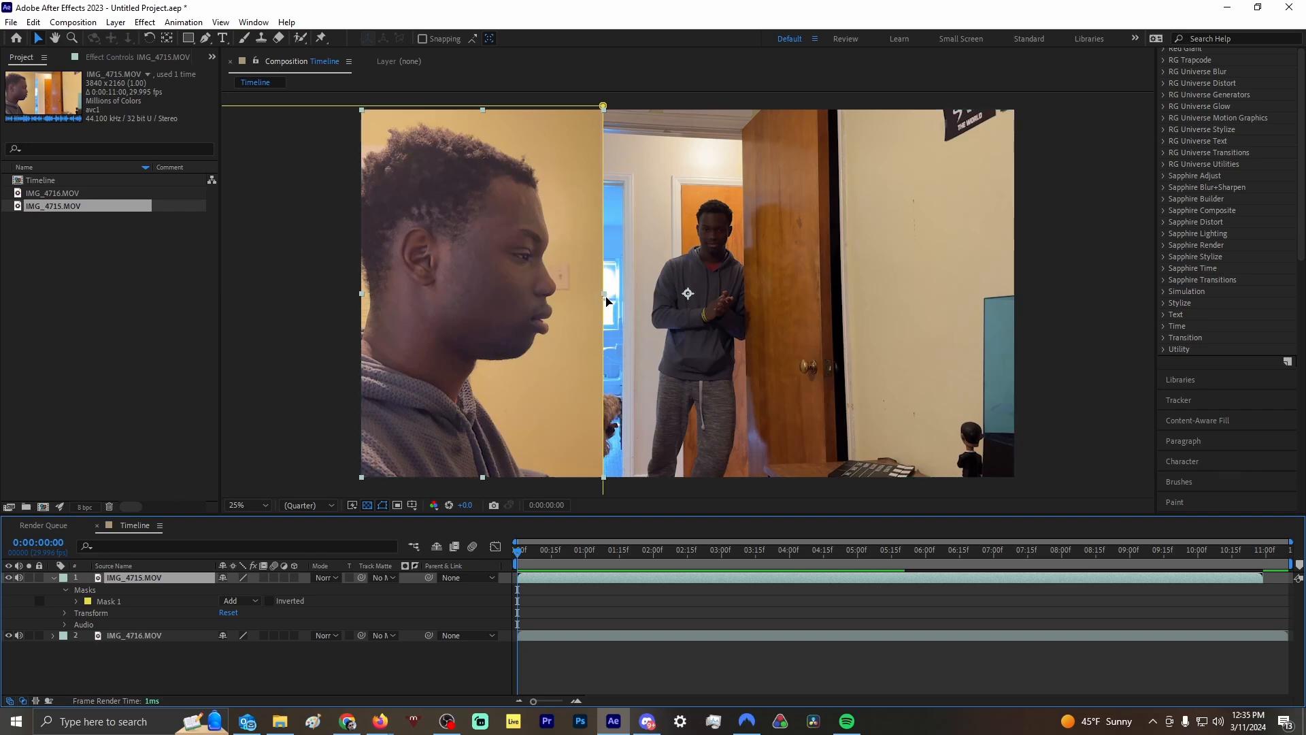
mouse_move(608, 298)
left_mouse_down()
mouse_move(680, 303)
mouse_move(602, 306)
mouse_move(635, 313)
mouse_move(619, 314)
mouse_move(618, 294)
left_mouse_up()
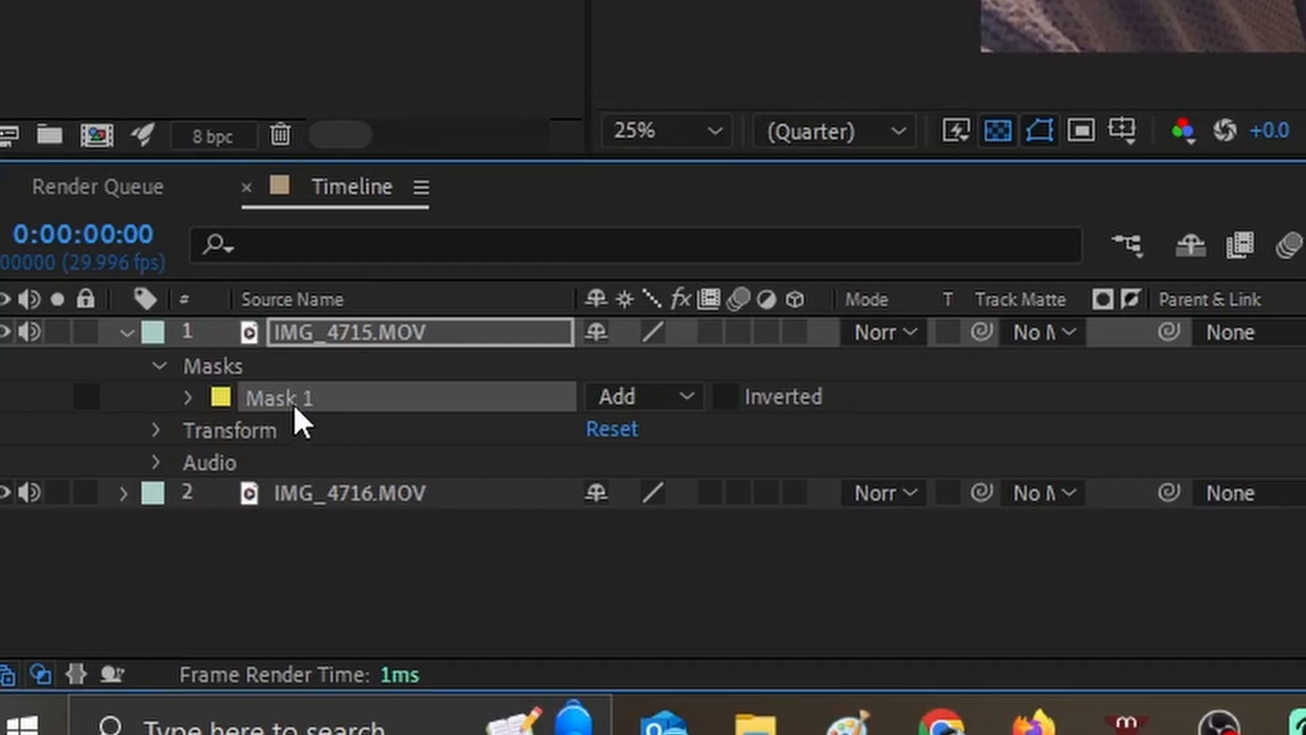
Step: Try Mask 1 in Subtract mode, then return it to Add
left_click(627, 407)
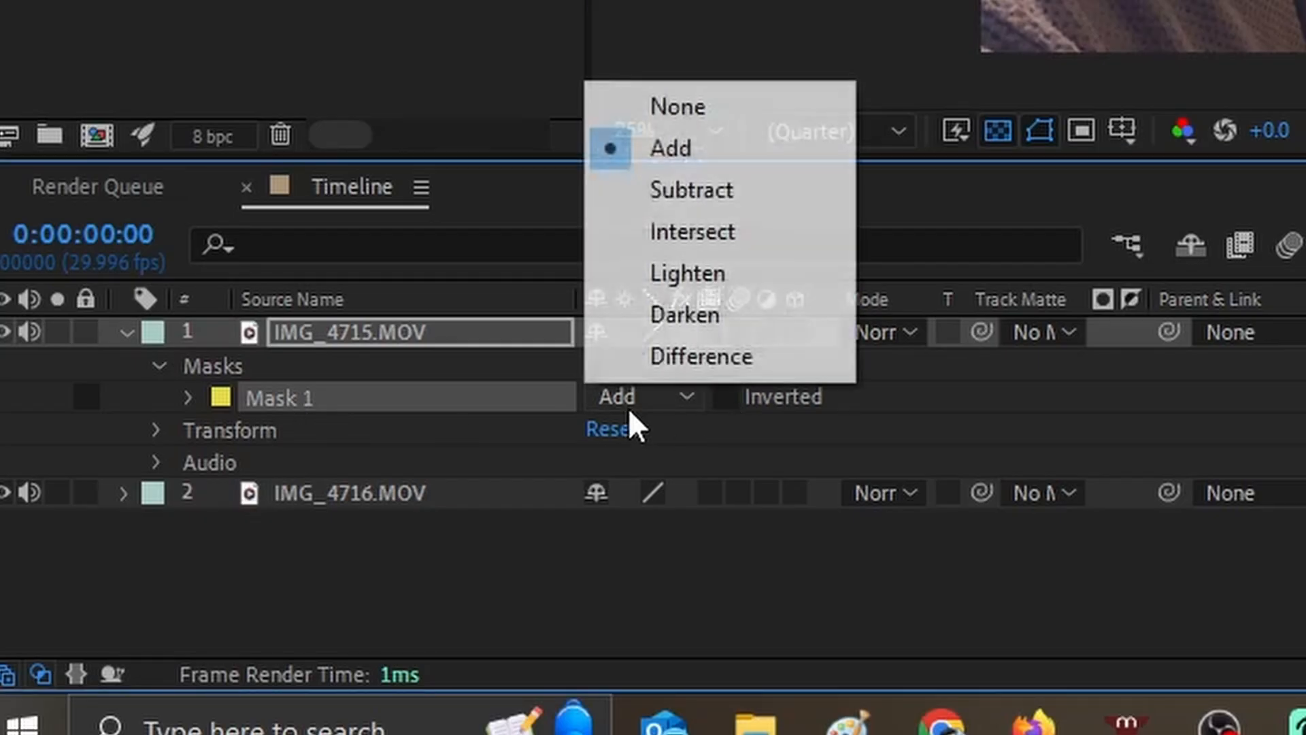
left_click(729, 204)
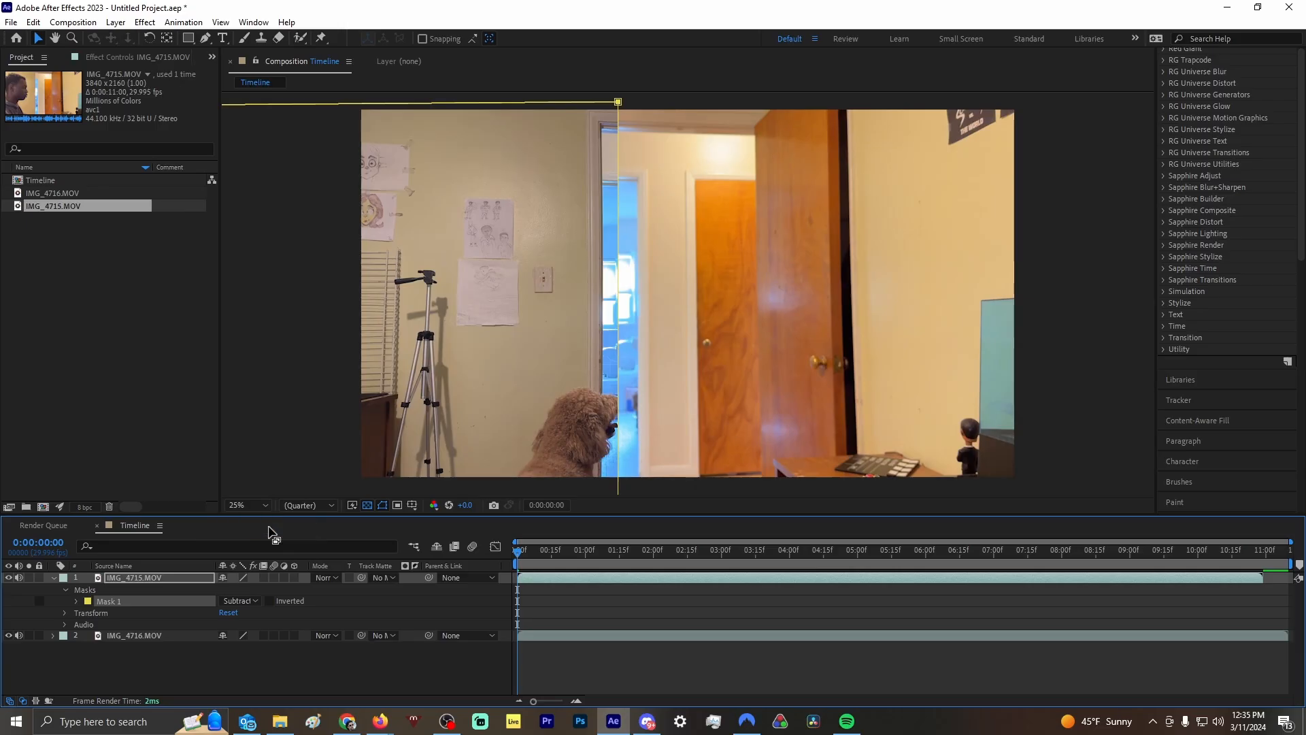
left_click(248, 600)
left_click(250, 511)
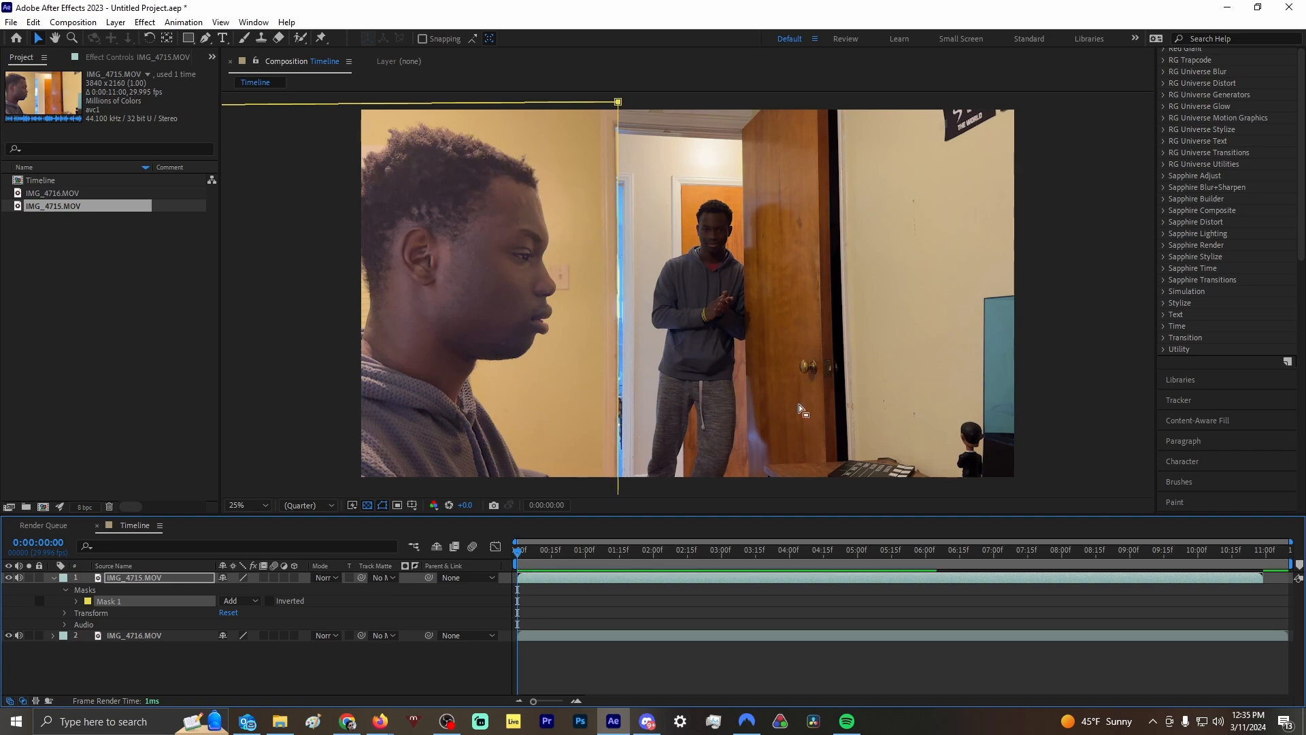
Step: Delete the mask from the IMG_4715.MOV layer
left_click(104, 589)
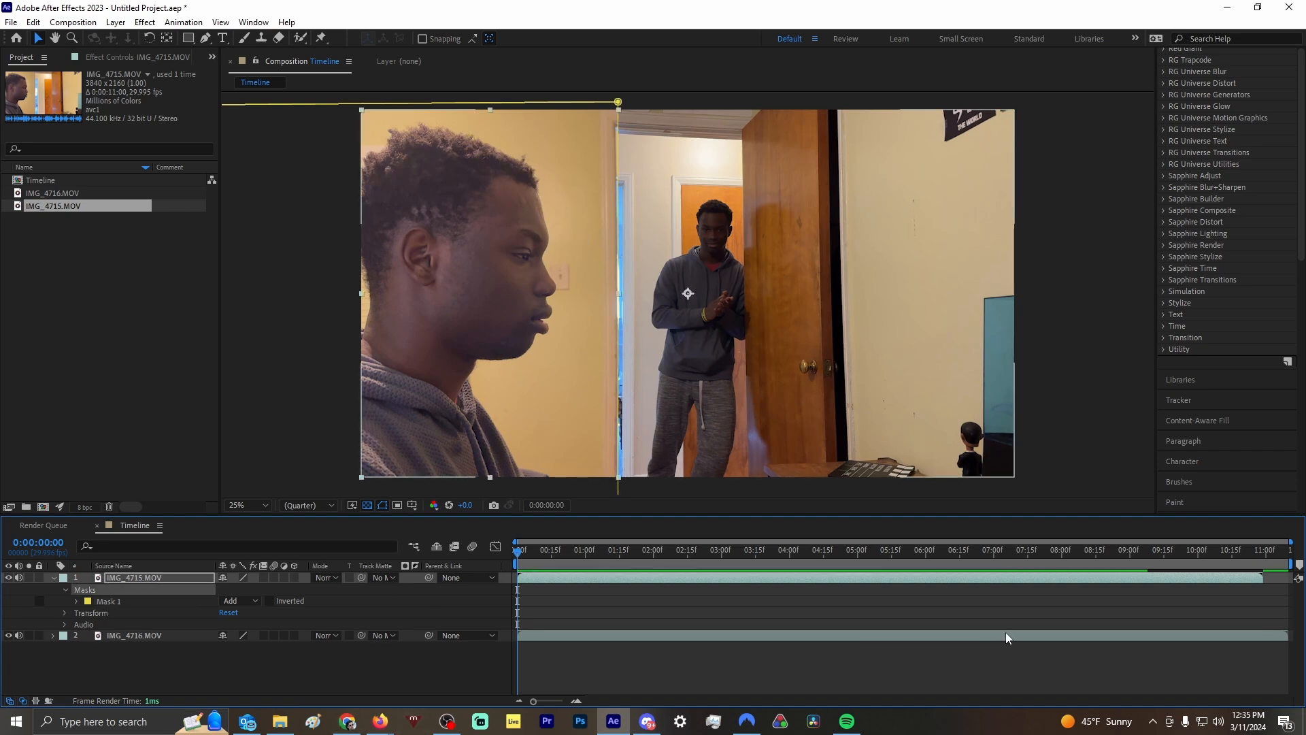
key("Delete")
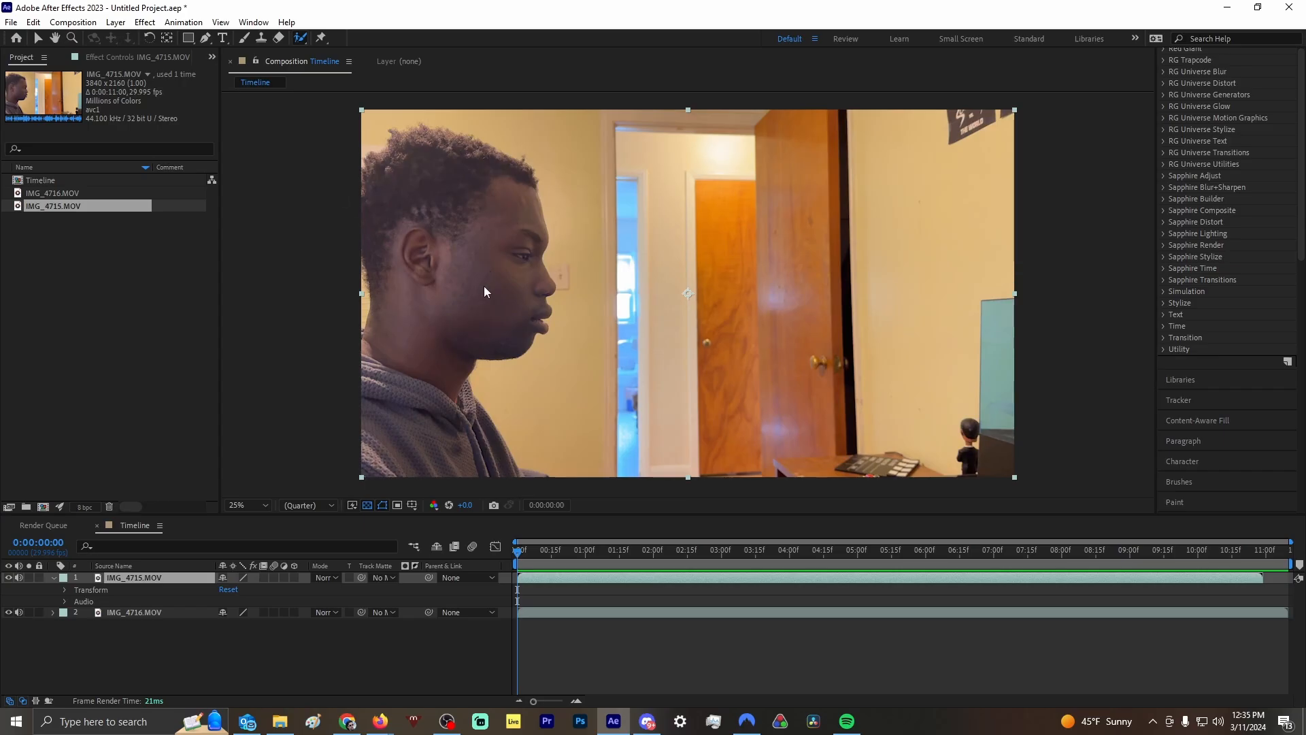
Step: Open the IMG_4715.MOV layer for rotoscoping and paint a Roto Brush foreground stroke over the seated man
left_click(125, 578)
left_click(506, 253)
double_click(141, 581)
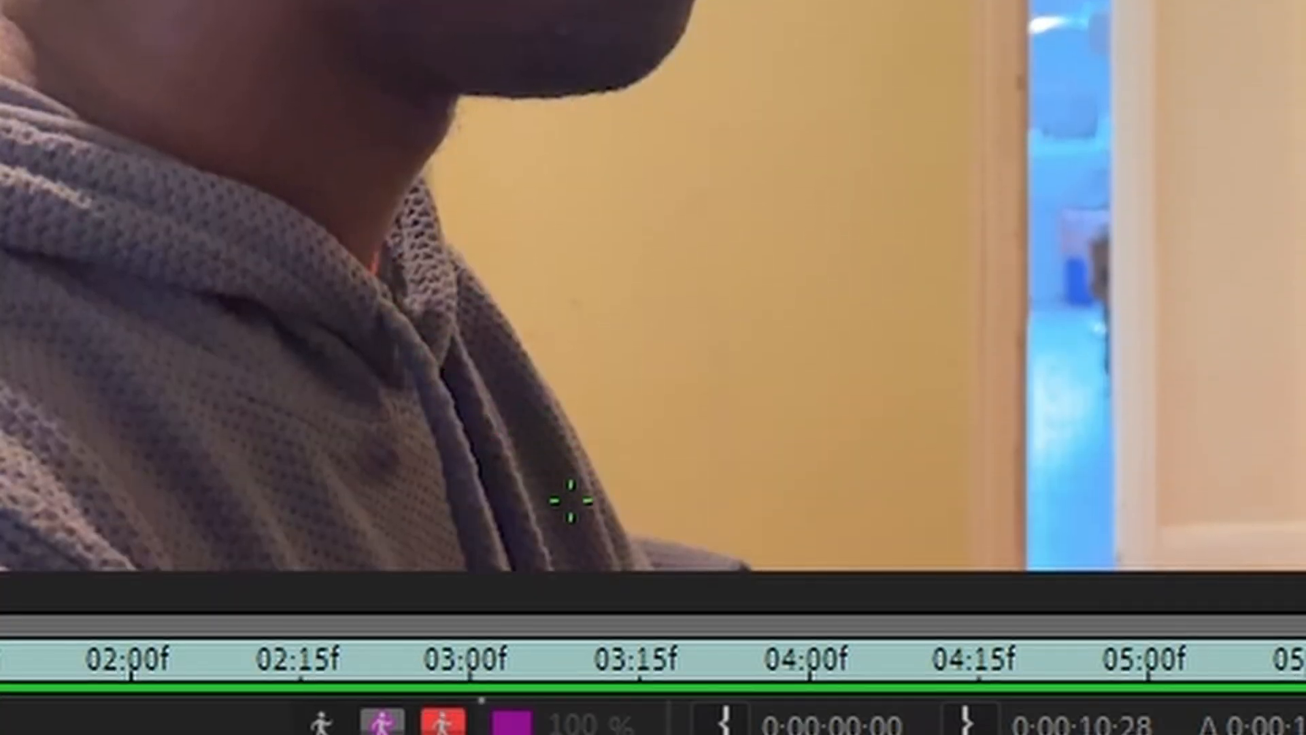
mouse_move(507, 435)
left_mouse_down()
mouse_move(453, 317)
mouse_move(512, 257)
mouse_move(516, 205)
mouse_move(506, 162)
mouse_move(449, 125)
mouse_move(417, 137)
mouse_move(398, 207)
mouse_move(365, 434)
left_mouse_up()
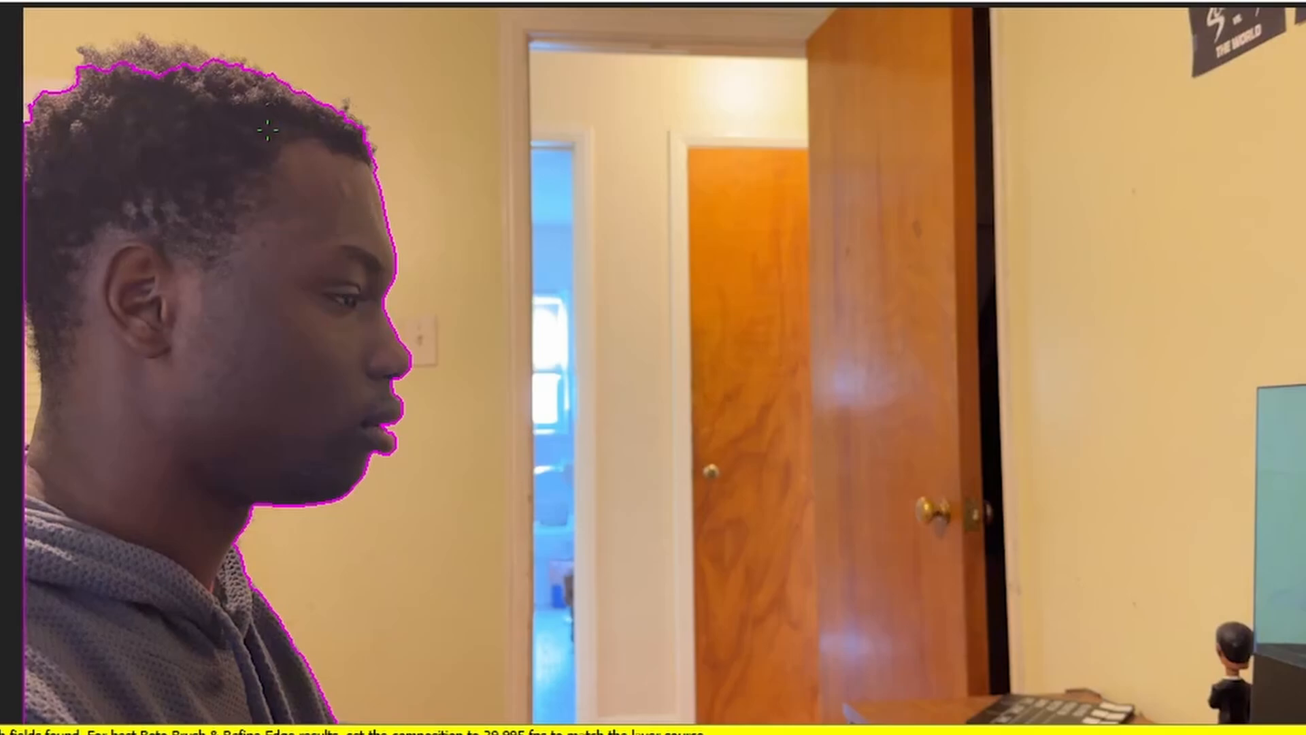
Step: Refine the Roto Brush selection by adding the missed hair on top of the head and excluding the background behind the neck
mouse_move(207, 72)
left_mouse_down()
mouse_move(132, 62)
mouse_move(108, 79)
left_mouse_up()
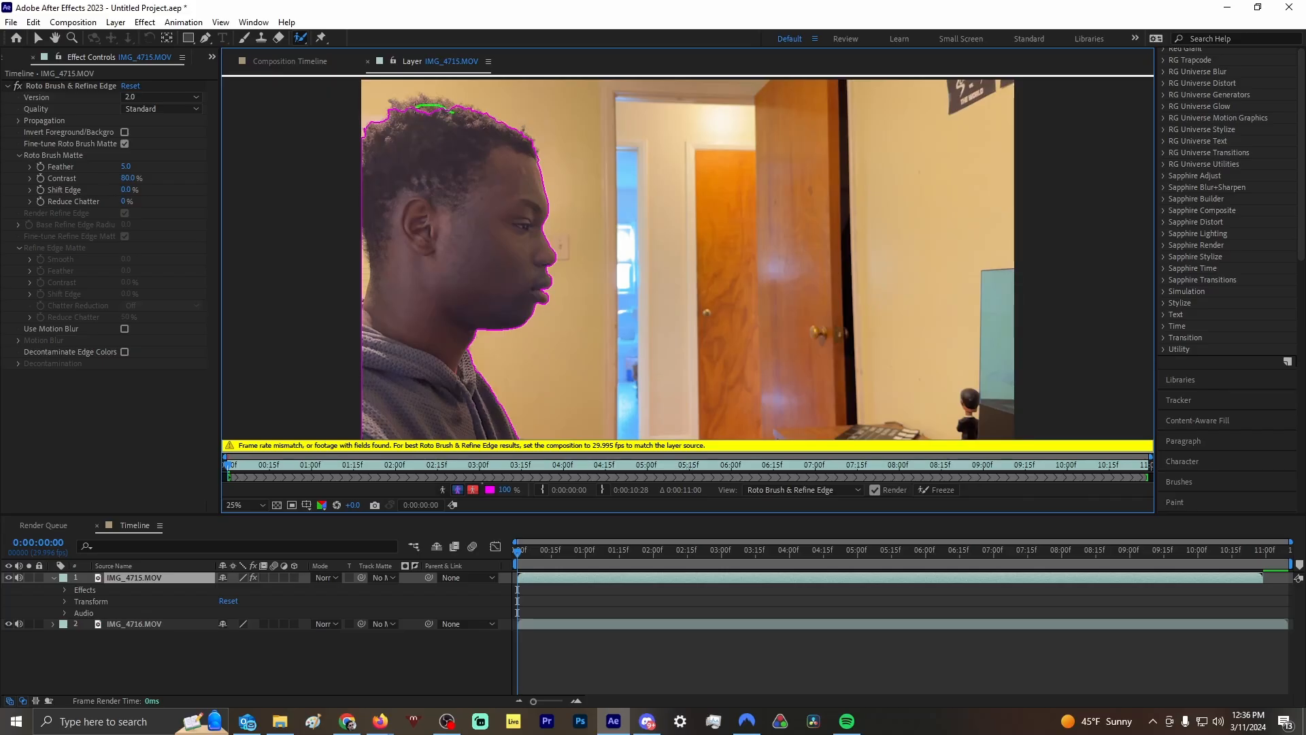
left_click_drag(403, 114, 404, 112)
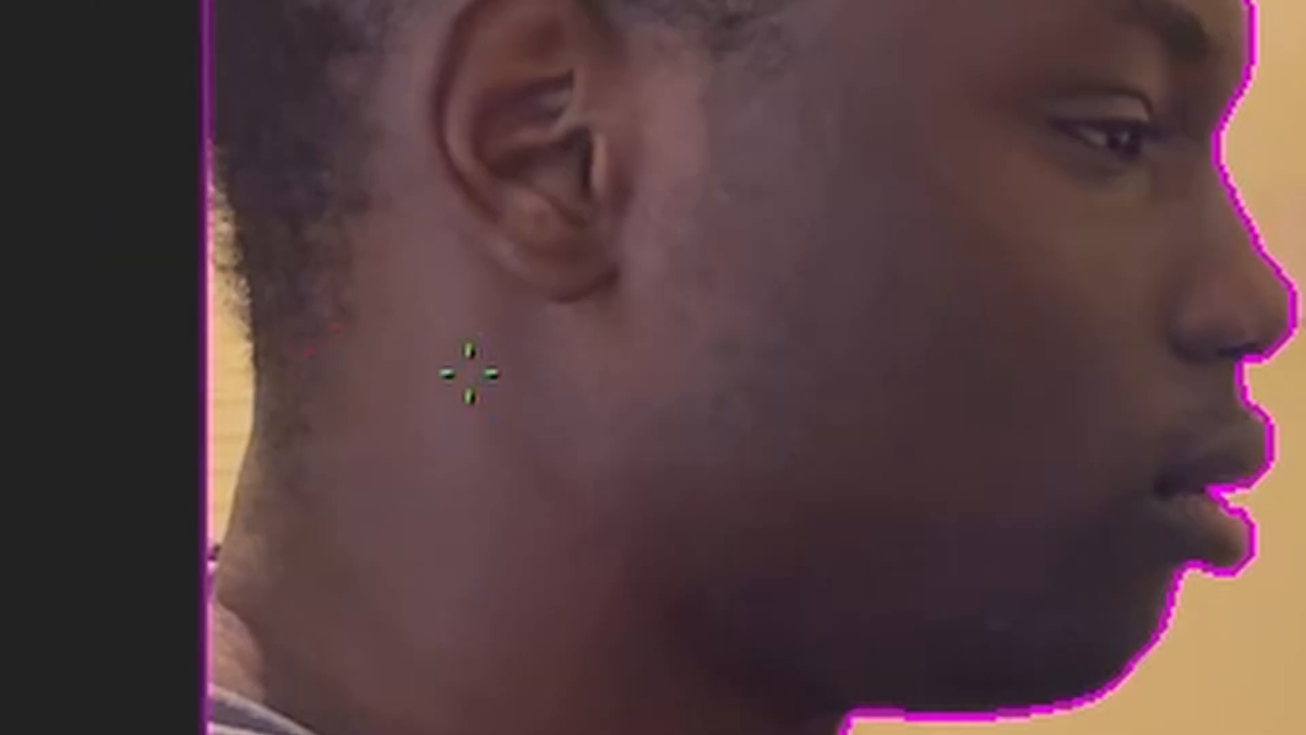
mouse_move(238, 445)
left_mouse_down()
mouse_move(224, 316)
mouse_move(214, 271)
left_mouse_up()
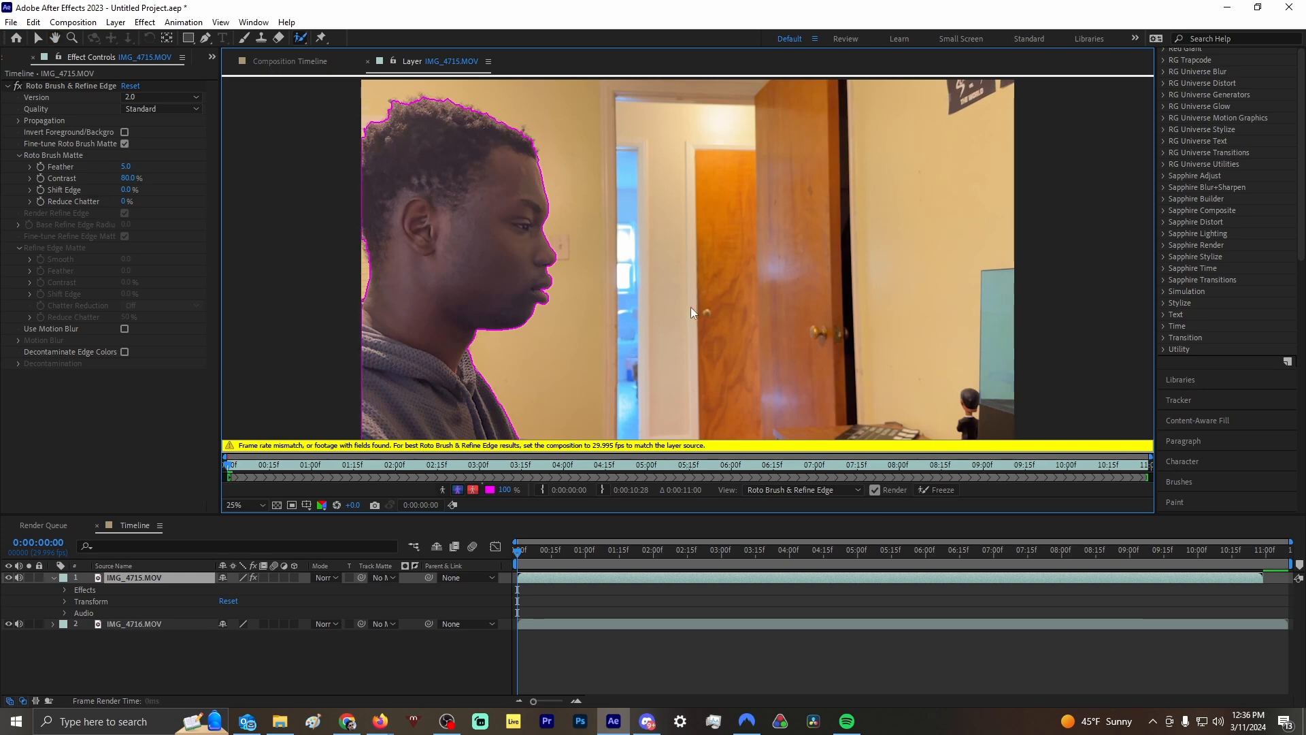
Step: Propagate the Roto Brush selection through IMG_4715.MOV up to 0:00:08:19, checking the outline as it advances
key("space")
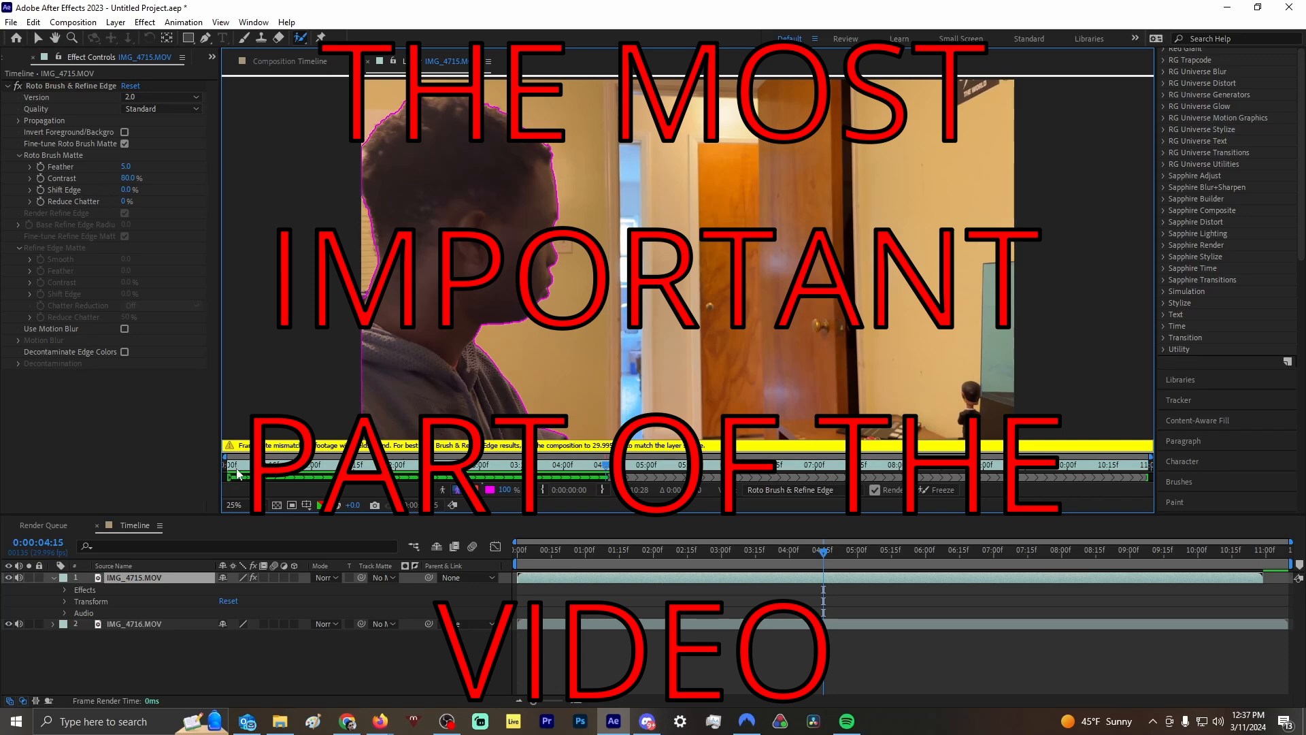
mouse_move(607, 468)
left_mouse_down()
mouse_move(240, 464)
mouse_move(600, 466)
left_mouse_up()
key("space")
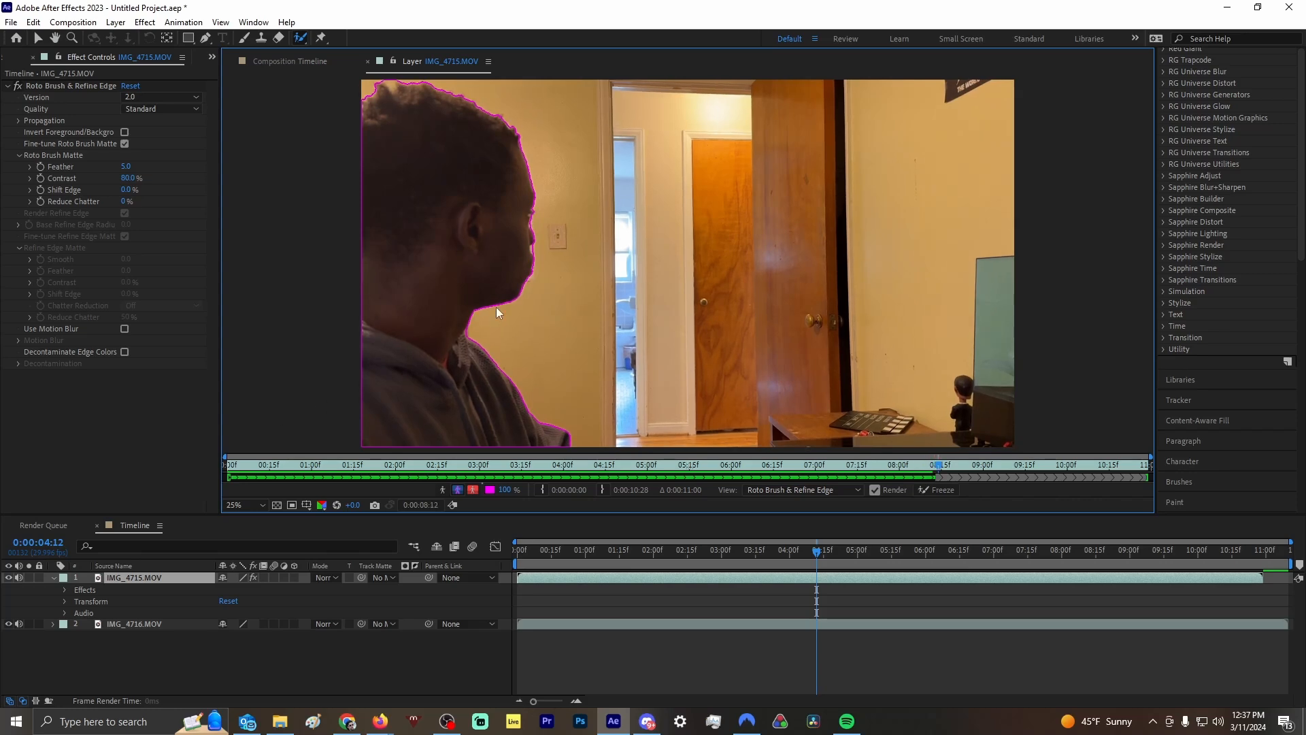
key("space")
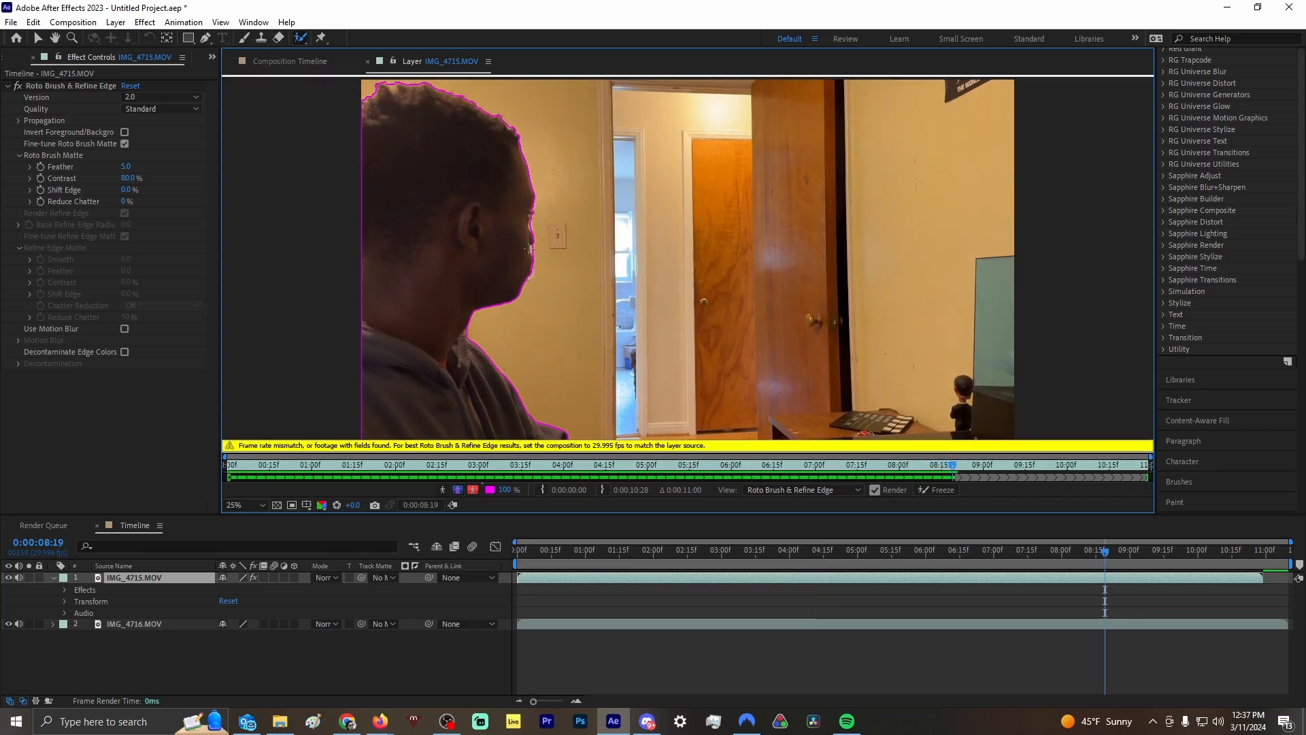
Step: Exclude the sliver of background beside the seated man's mouth and chin from the Roto Brush selection at 0:00:08:19
scroll(531, 249, "up", 6)
scroll(532, 249, "down", 4)
scroll(532, 249, "up", 2)
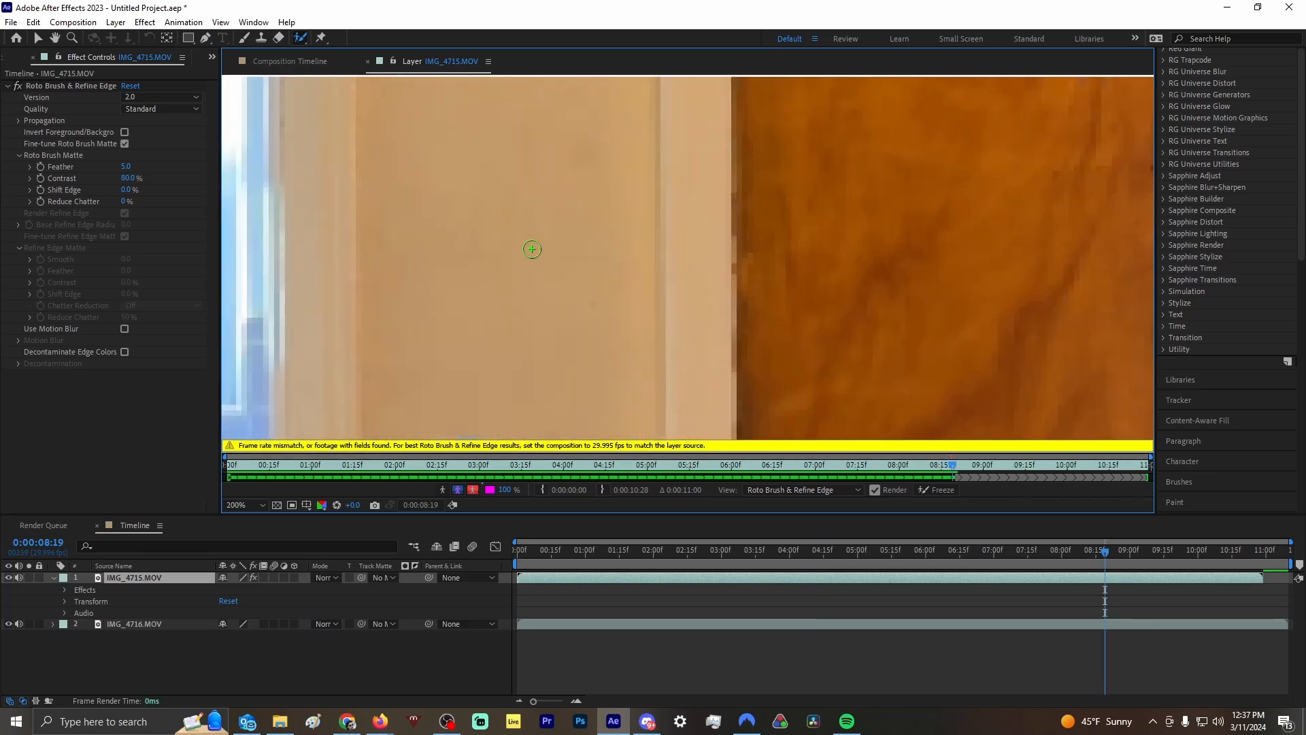
scroll(532, 249, "down", 4)
scroll(531, 249, "up", 2)
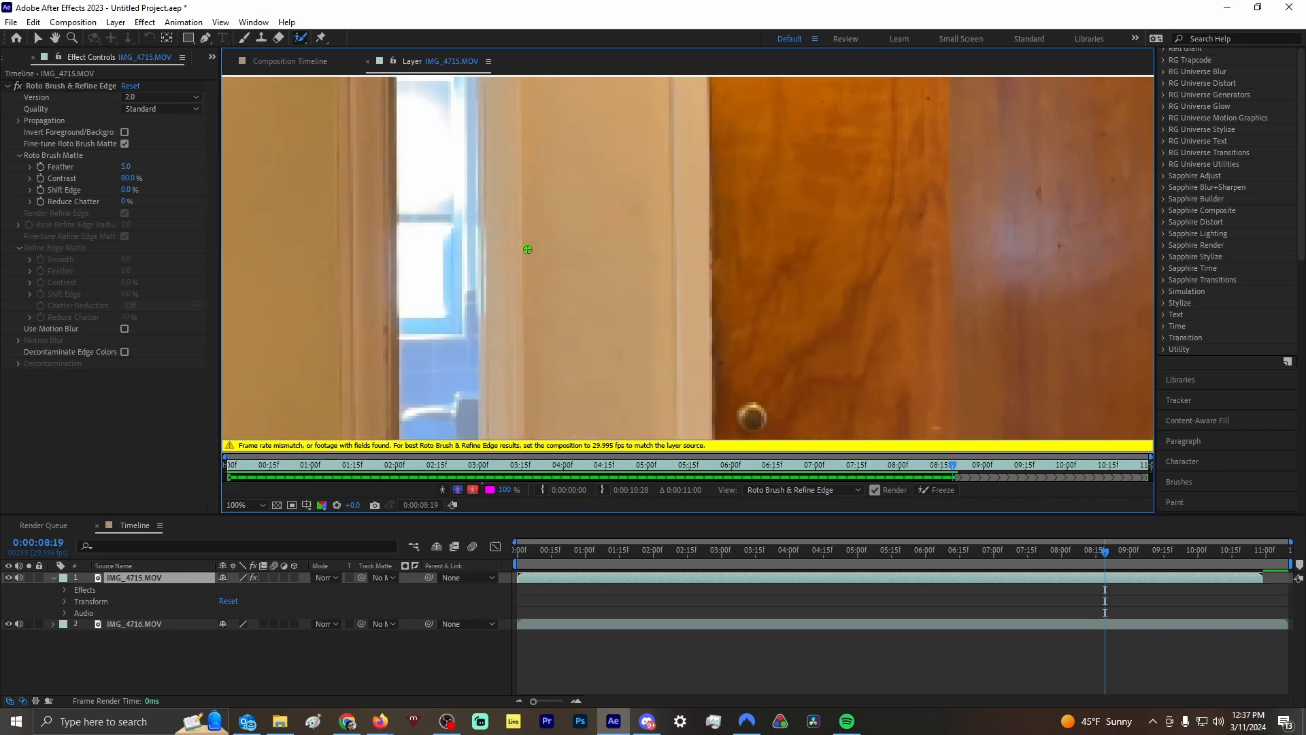
key("space")
left_click_drag(402, 232, 1050, 358)
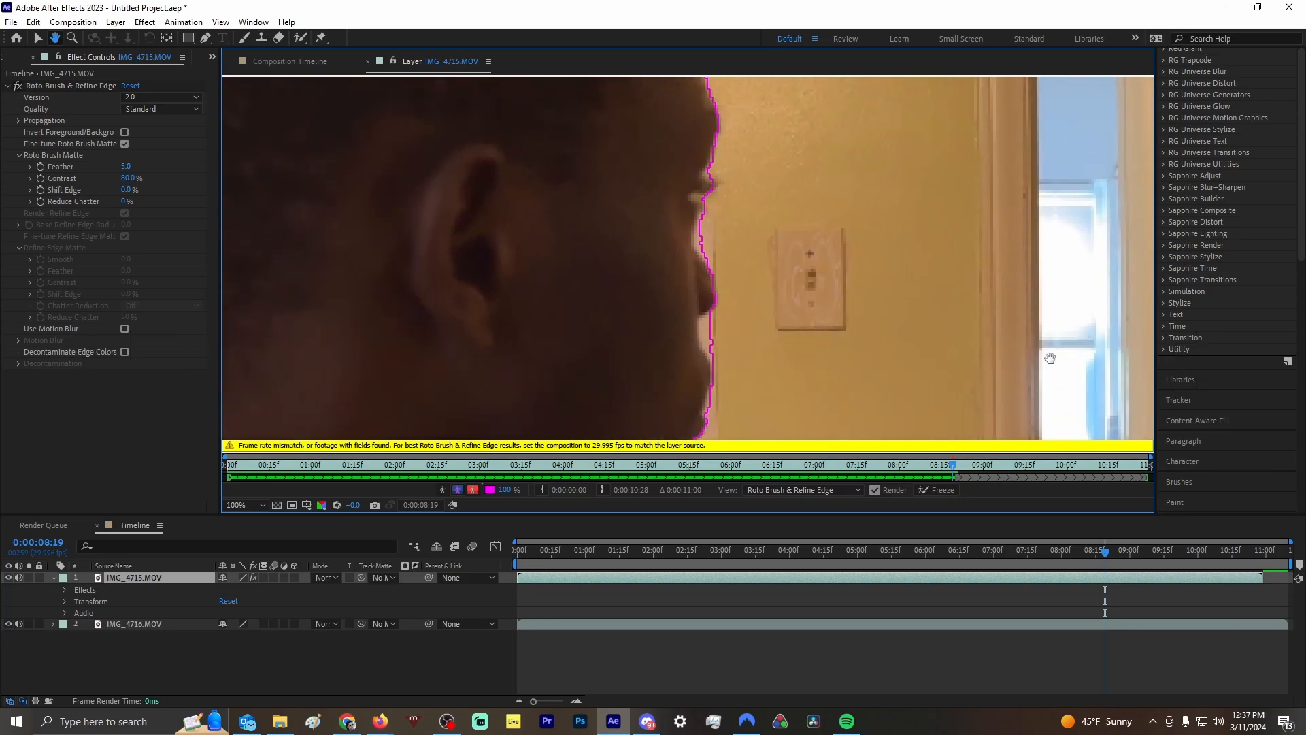
key("space")
left_click(707, 338, "alt")
left_click_drag(702, 319, 706, 347)
scroll(869, 337, "down", 2)
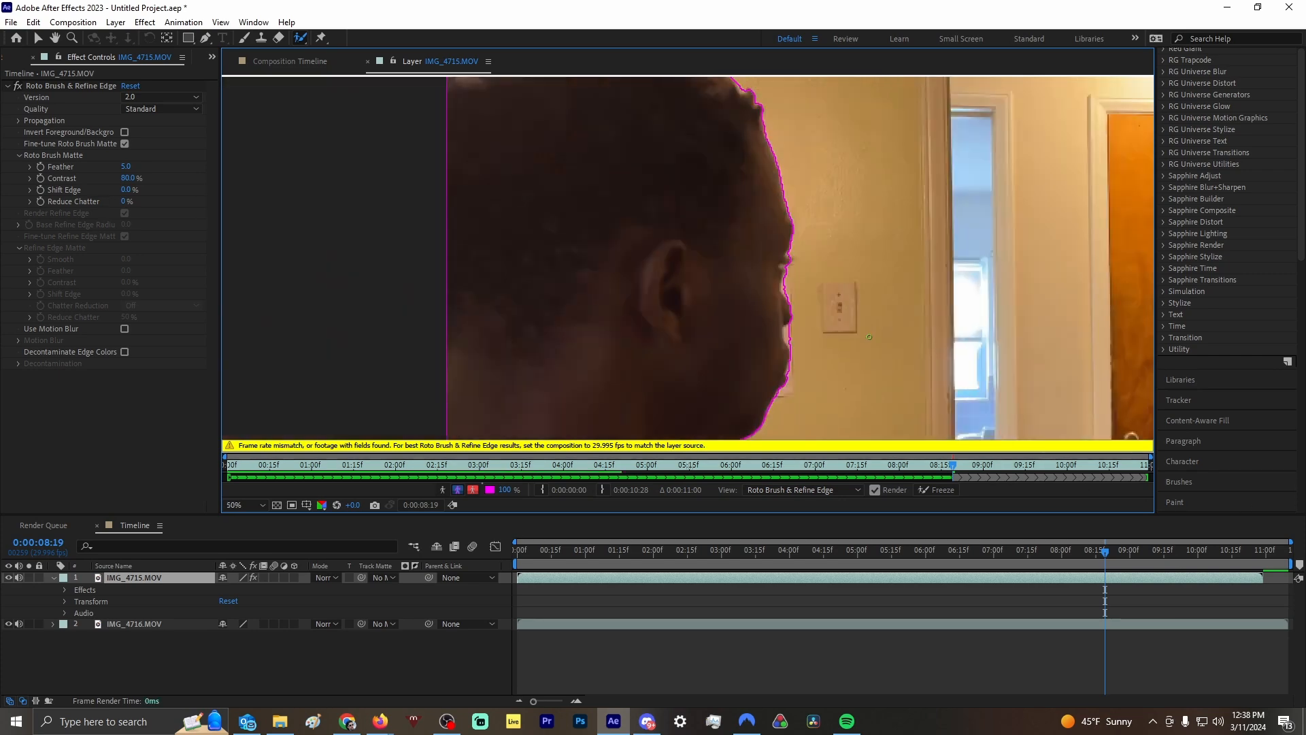
Step: Propagate the Roto Brush selection through the rest of IMG_4715.MOV, play it back from the start, and return to 0:00:00:01
scroll(869, 337, "down", 5)
scroll(869, 336, "up", 2)
scroll(869, 336, "up", 4)
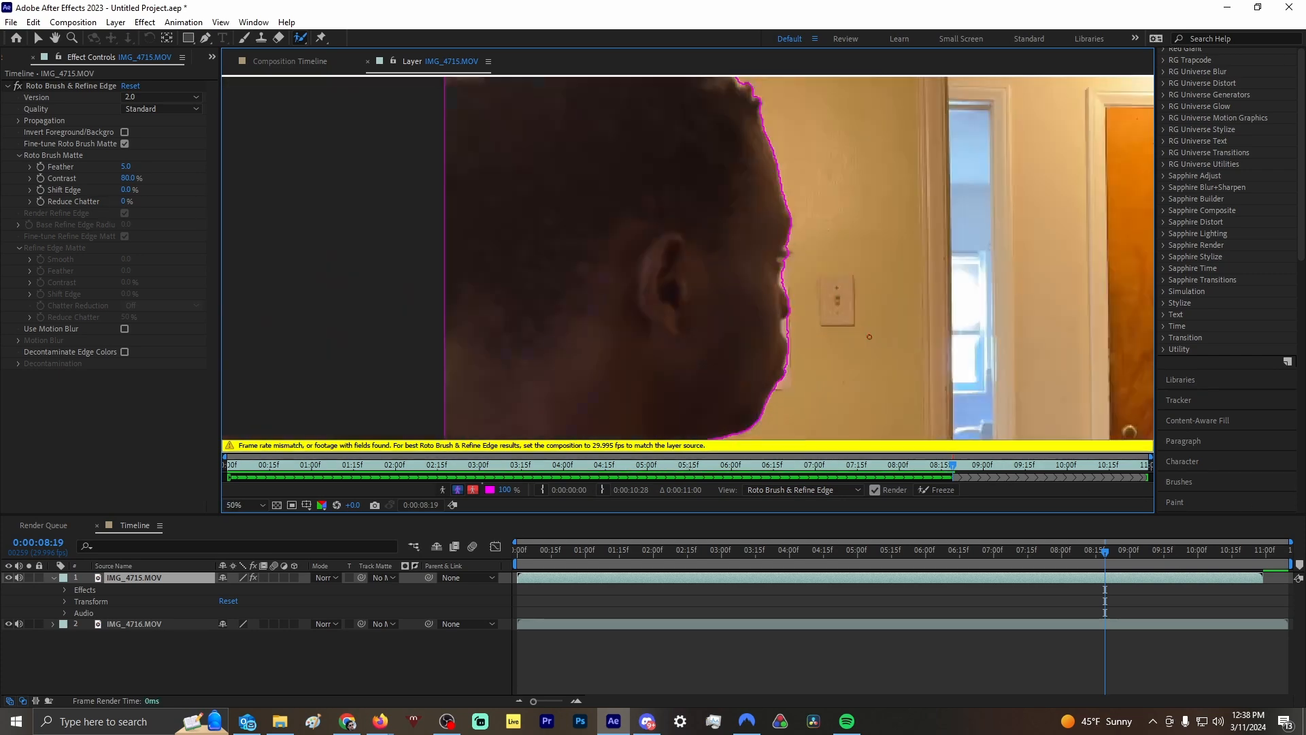
scroll(869, 337, "down", 8)
scroll(869, 337, "up", 6)
left_click_drag(909, 336, 616, 263)
scroll(617, 263, "down", 1)
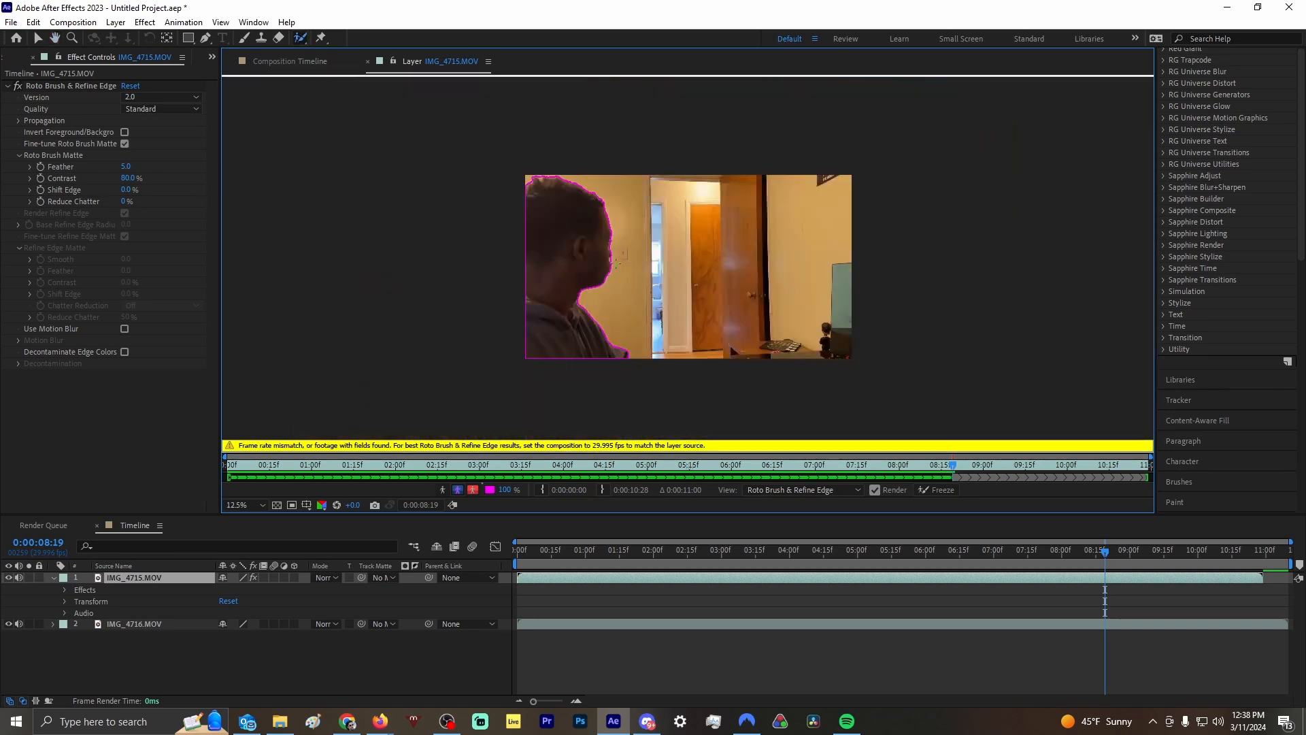
scroll(684, 299, "up", 1)
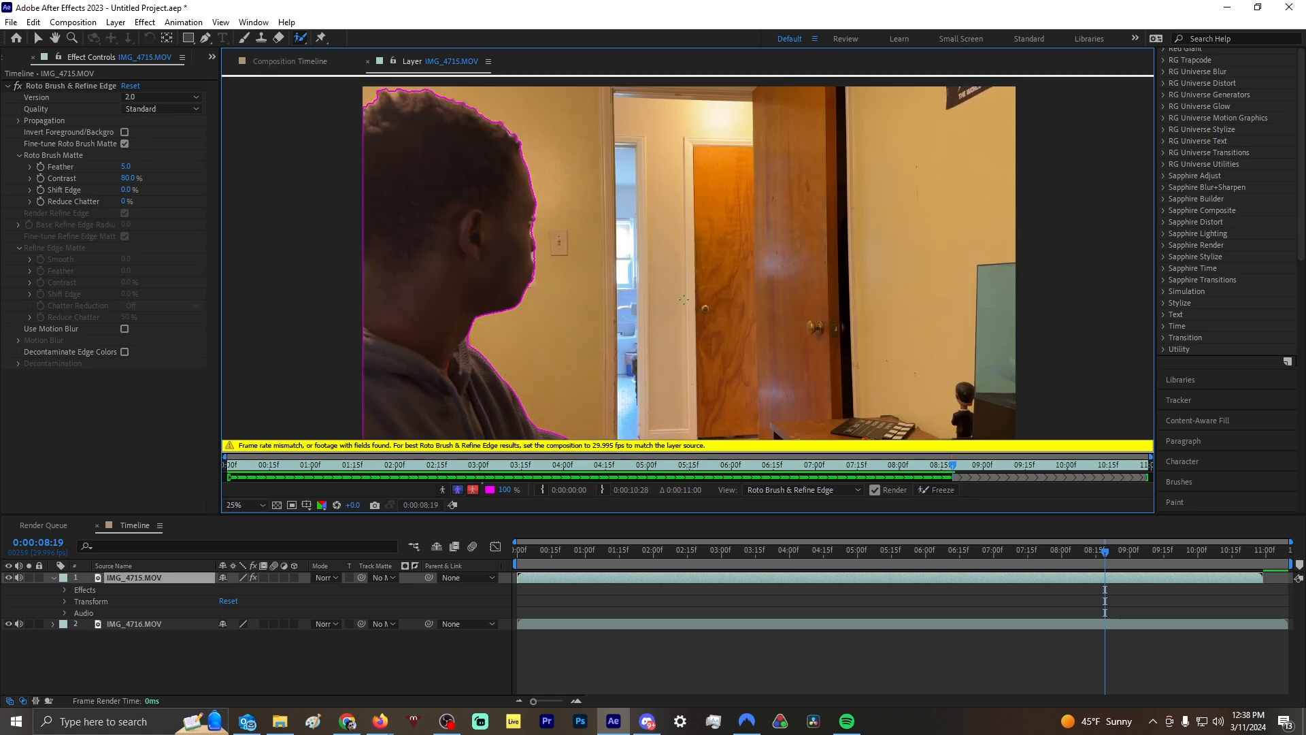
key("space")
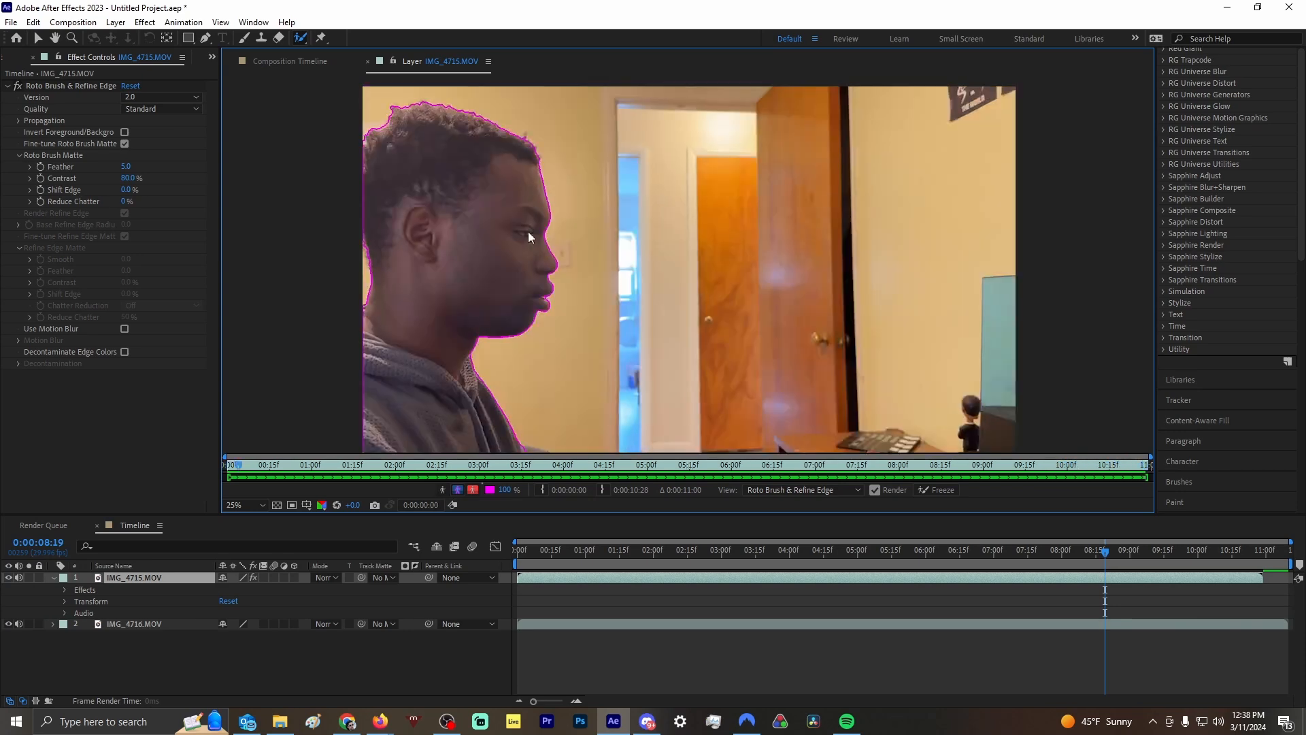
key("space")
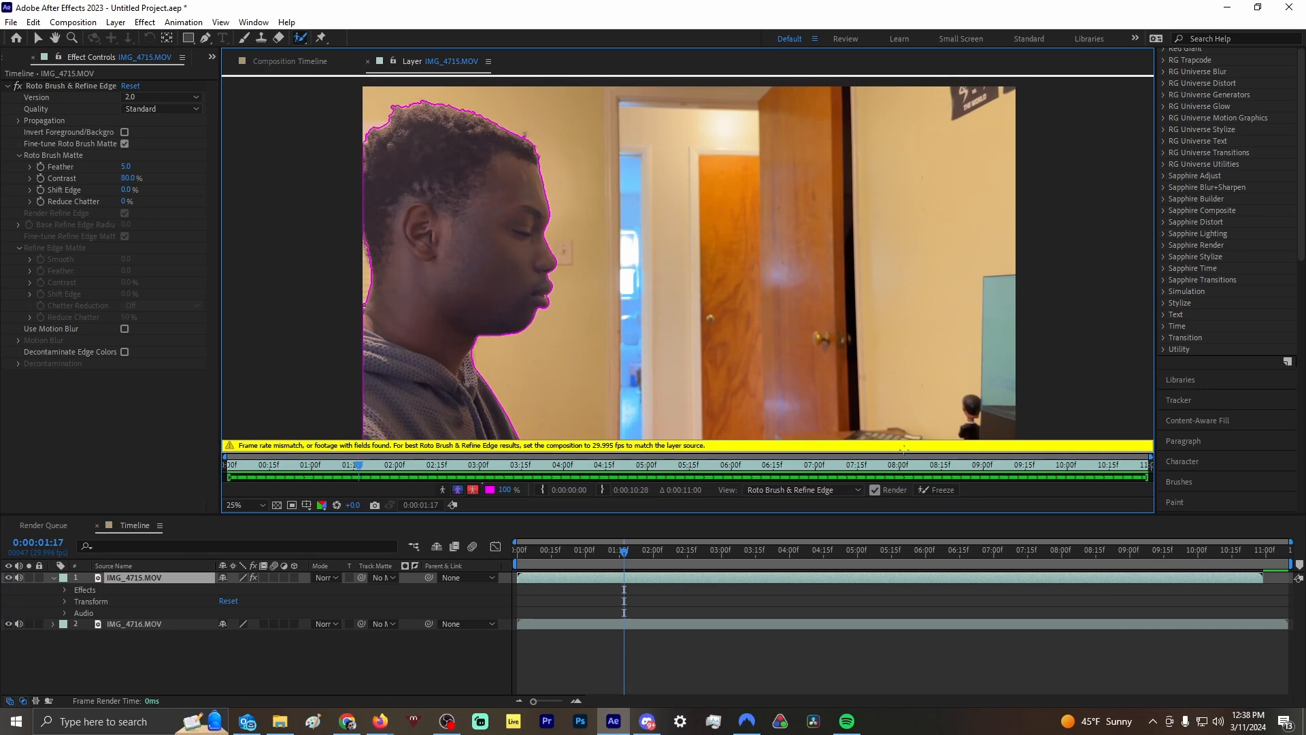
left_click_drag(358, 469, 227, 492)
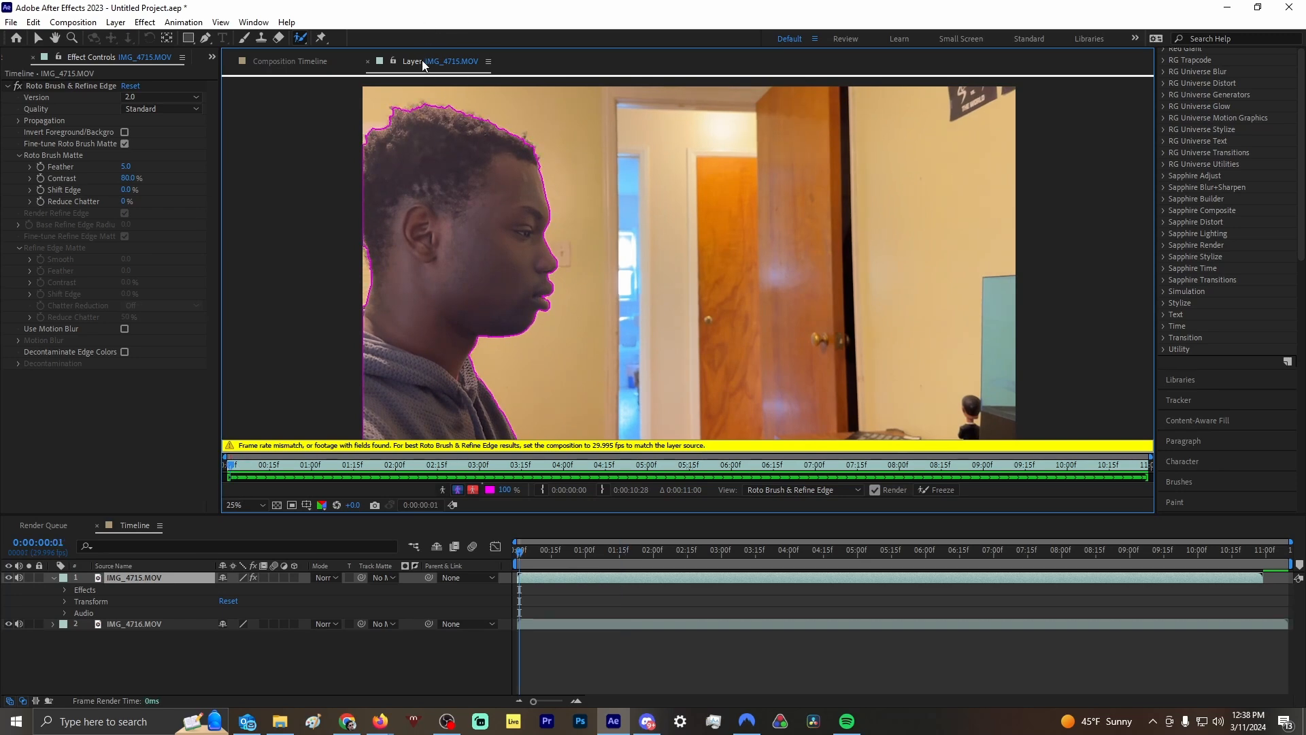
Step: Preview the cutout in the composition with IMG_4716.MOV hidden, and play the full composite with that layer shown again
left_click(279, 61)
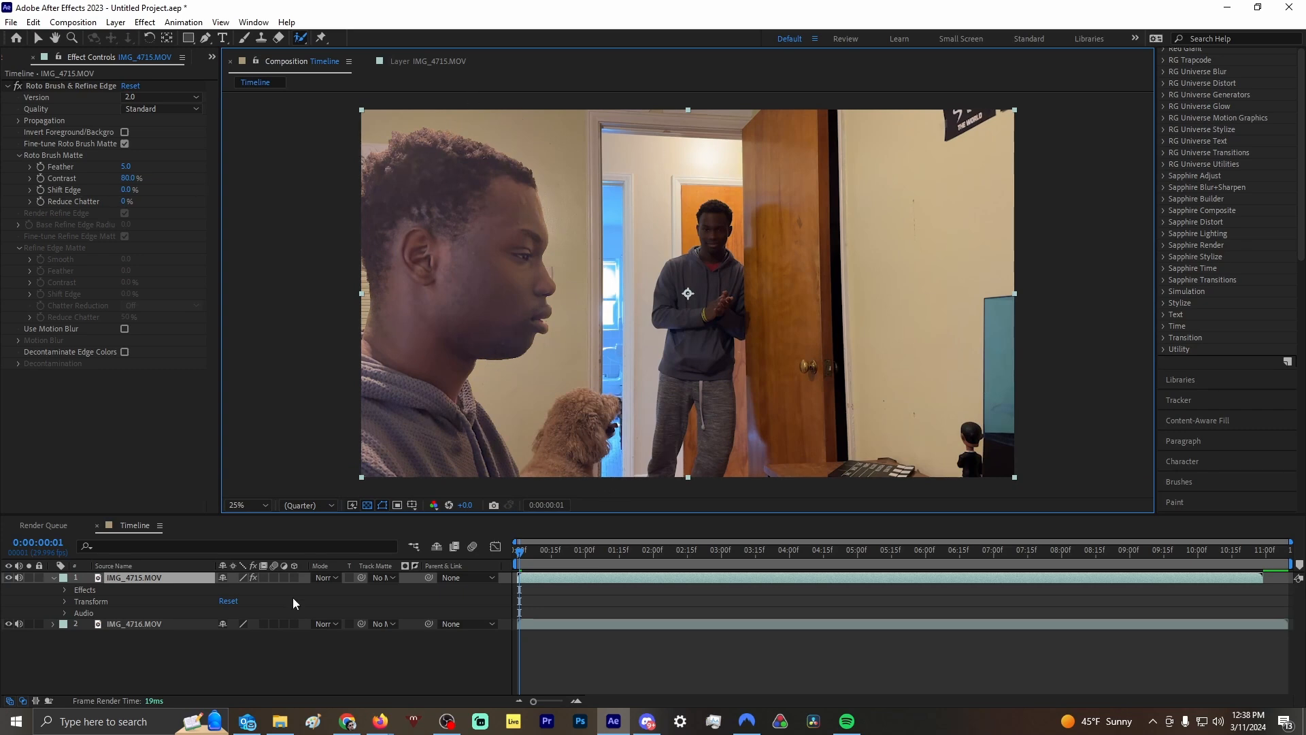
left_click(8, 624)
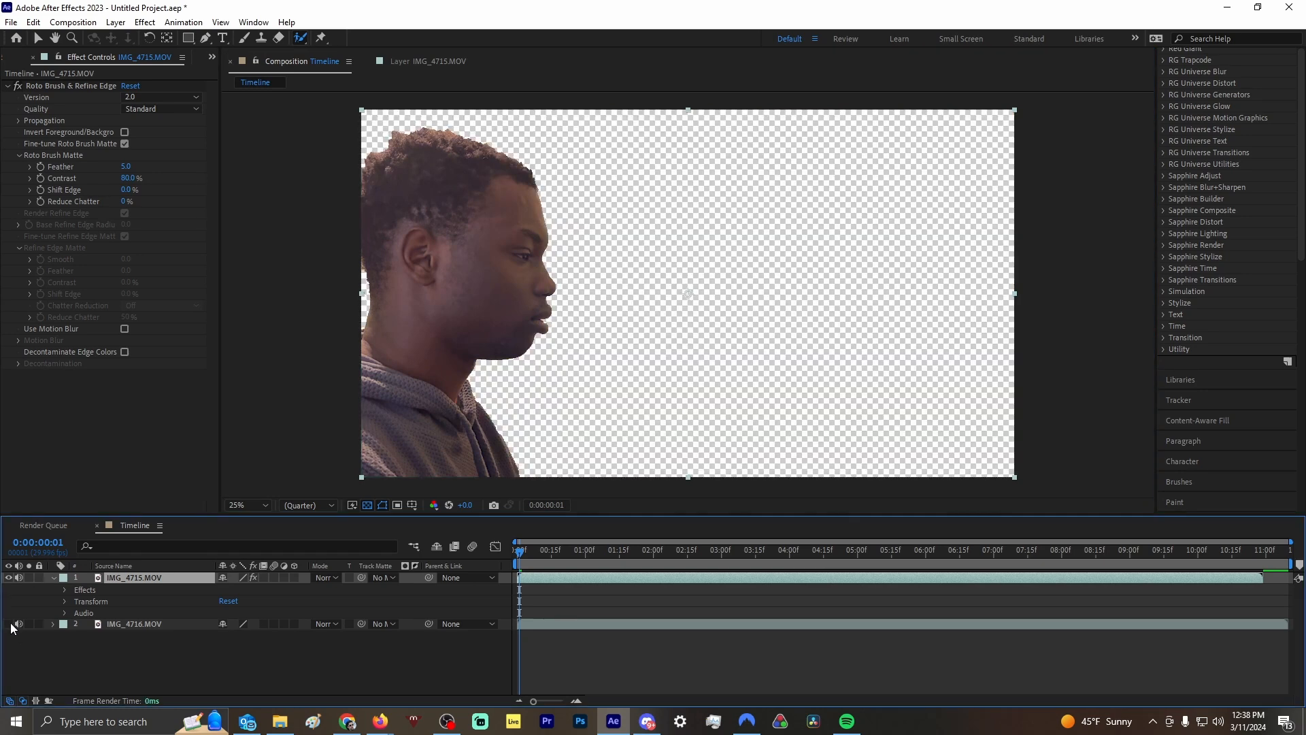
key("space")
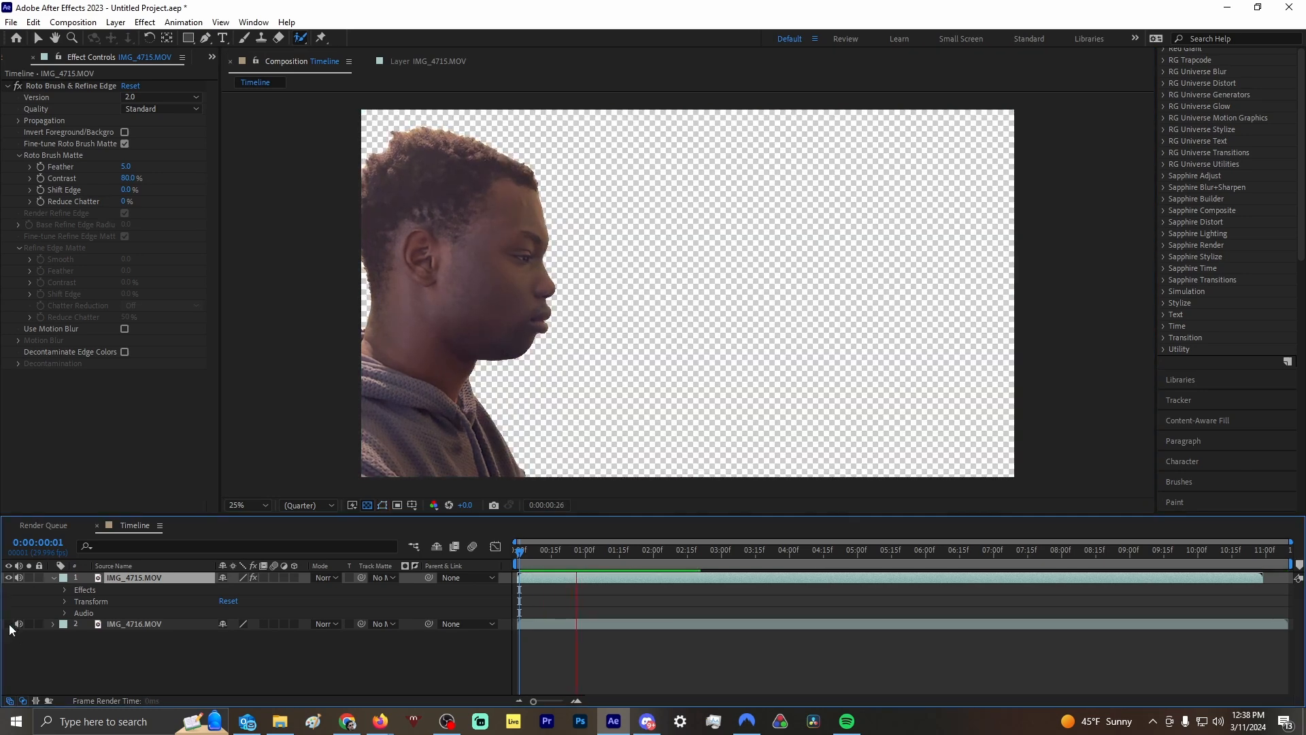
left_click(9, 624)
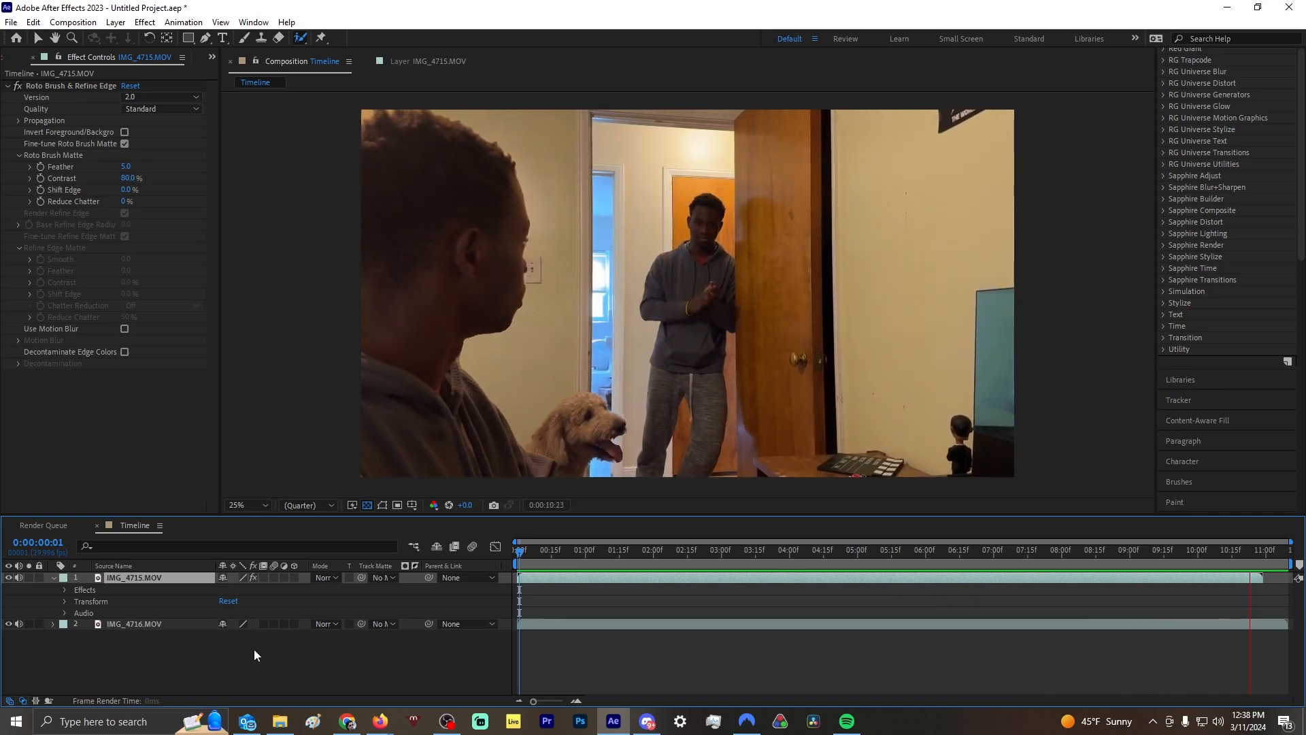
key("space")
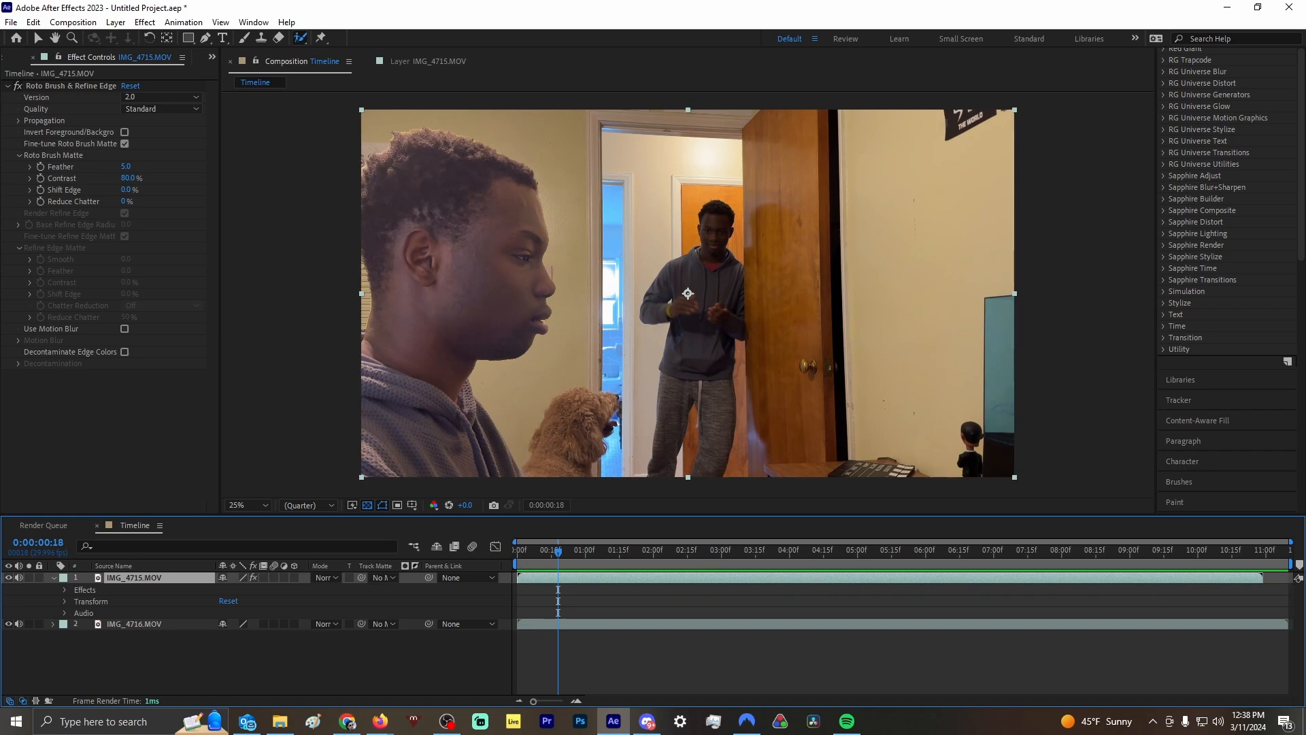
Step: Trim the end of IMG_4716.MOV to match the end of IMG_4715.MOV at 0:00:10:29, and end the work area there
left_click_drag(1288, 620, 1266, 620)
left_click_drag(1263, 552, 1274, 566)
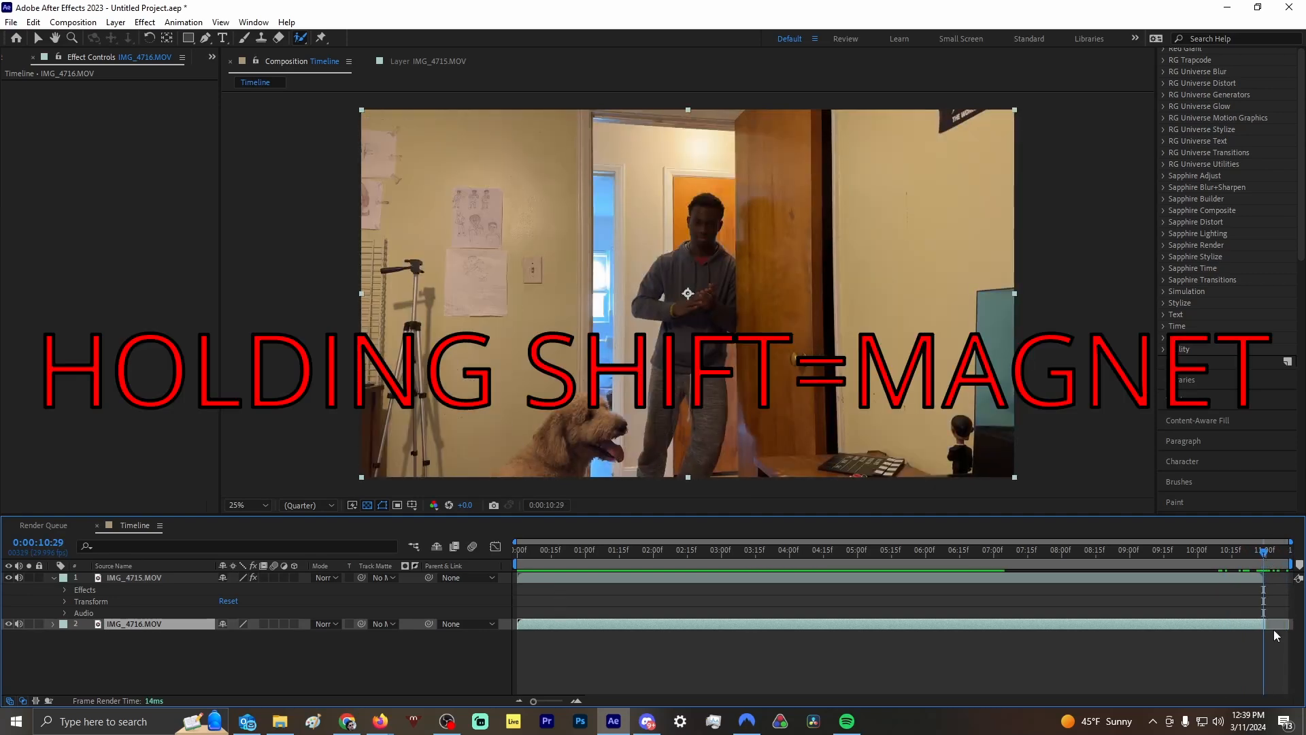
left_click_drag(1270, 624, 1267, 624)
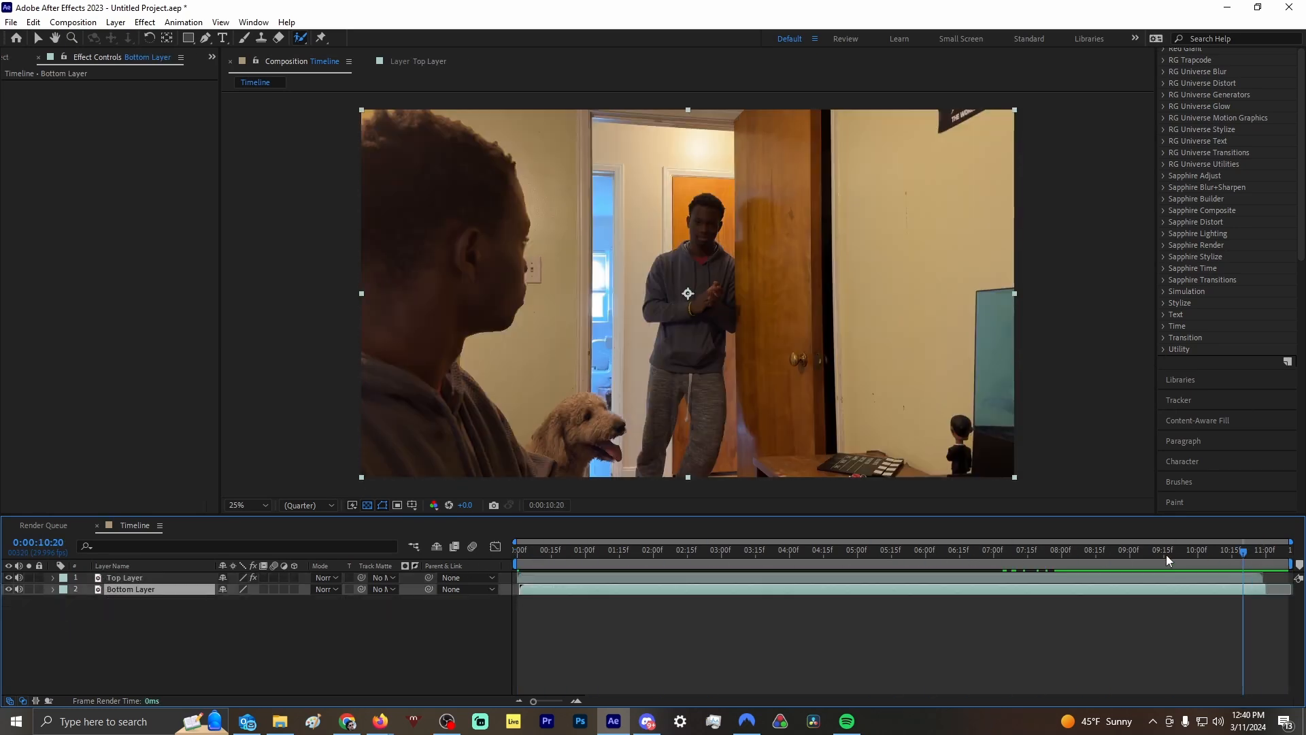
left_click_drag(1292, 564, 1263, 566)
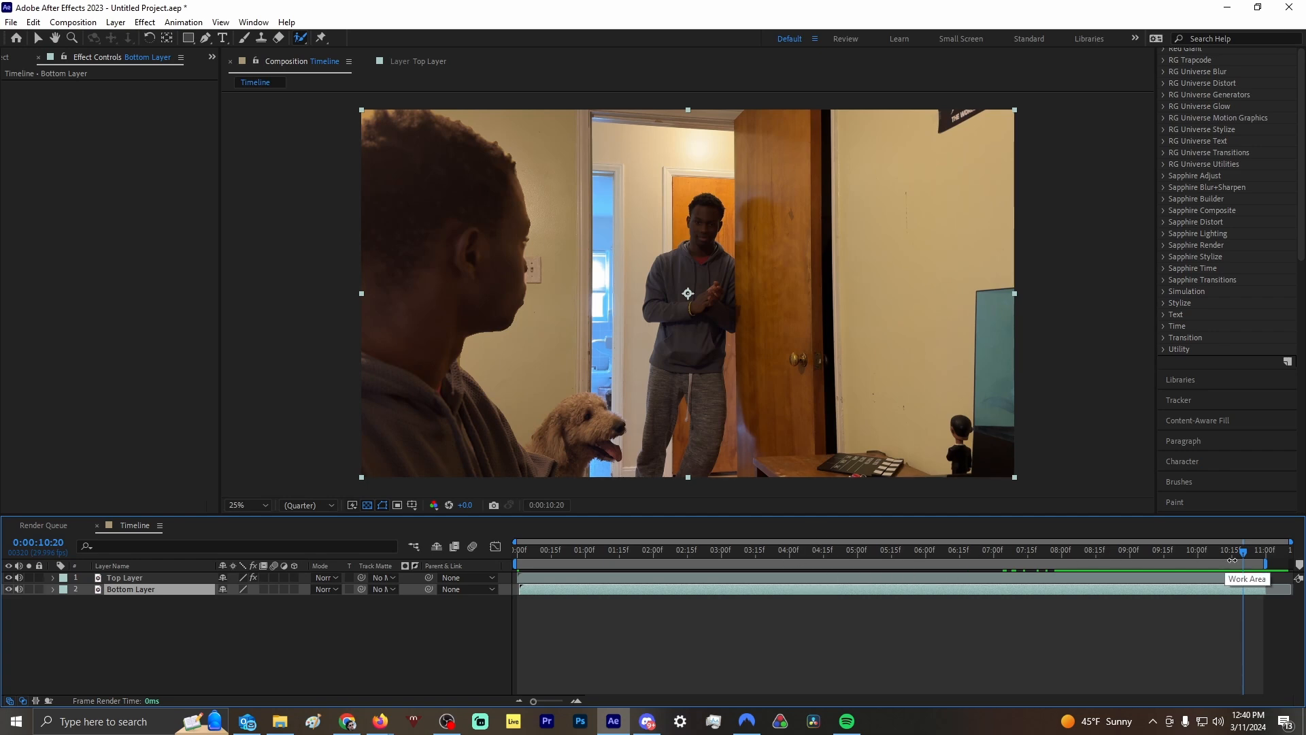
Step: Scrub through the composite, checking both layers at 0:00:02:12 and 0:00:07:00
left_click_drag(1182, 555, 680, 553)
left_click_drag(565, 589, 570, 586)
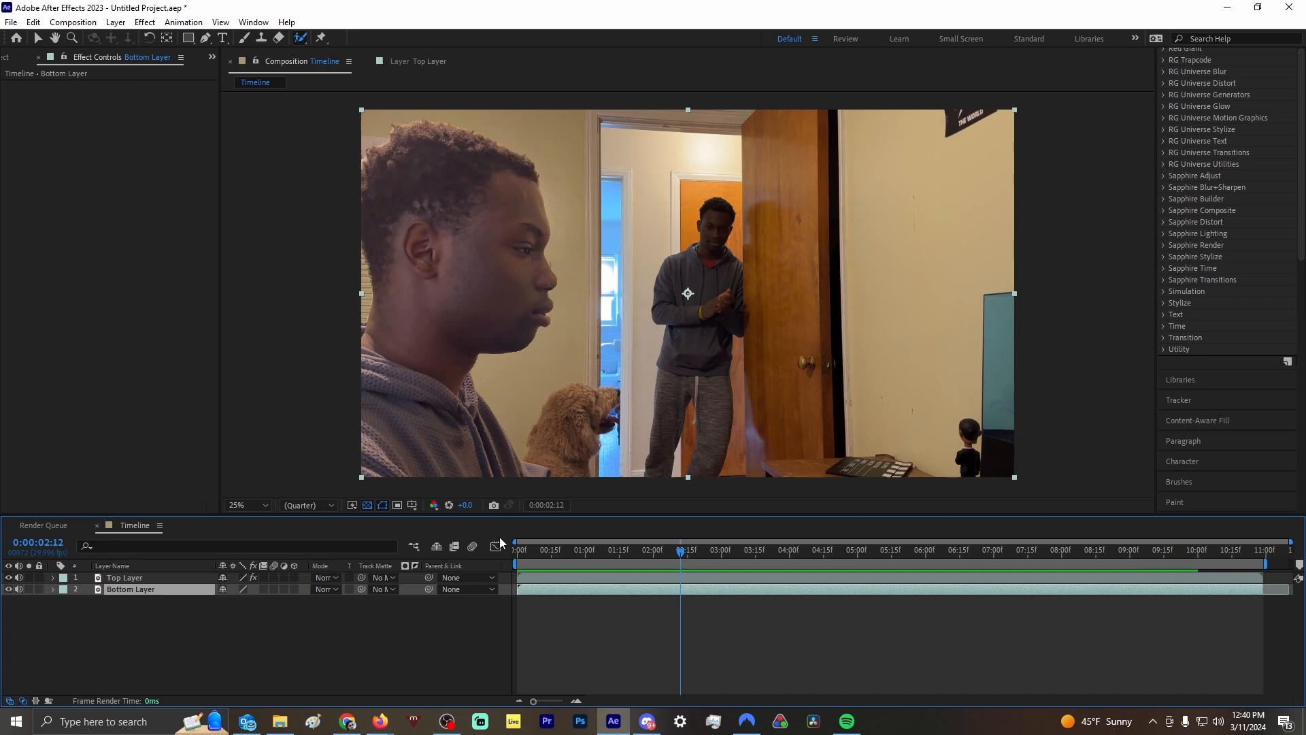
left_click_drag(590, 559, 993, 551)
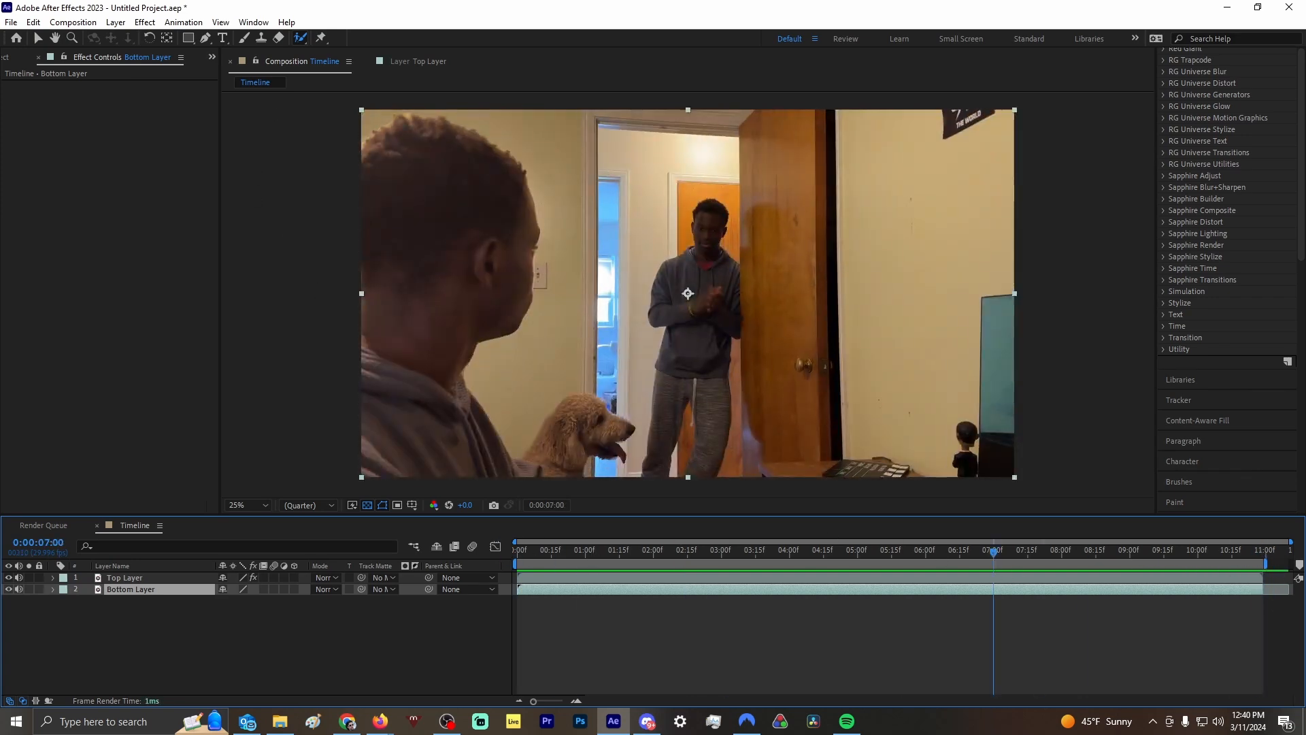
Step: Add the Timeline composition to the Render Queue and review its render settings
left_click(10, 23)
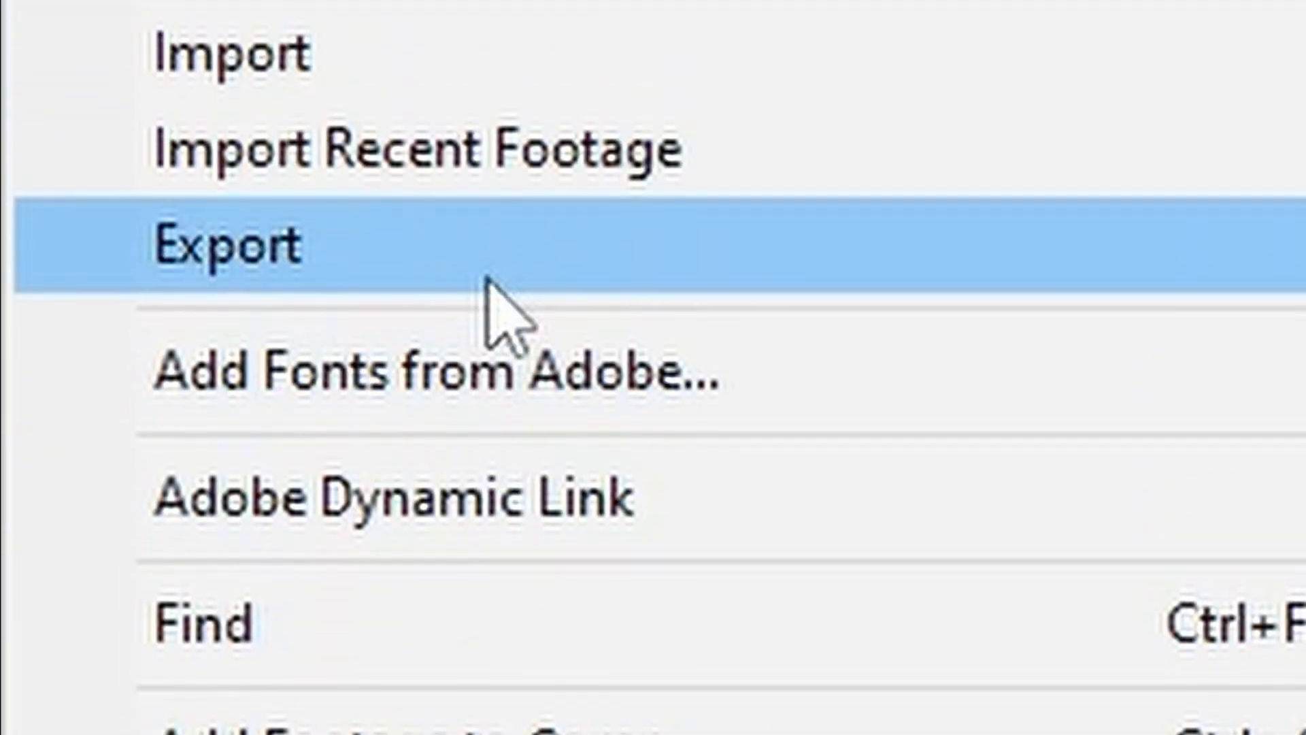
mouse_move(487, 408)
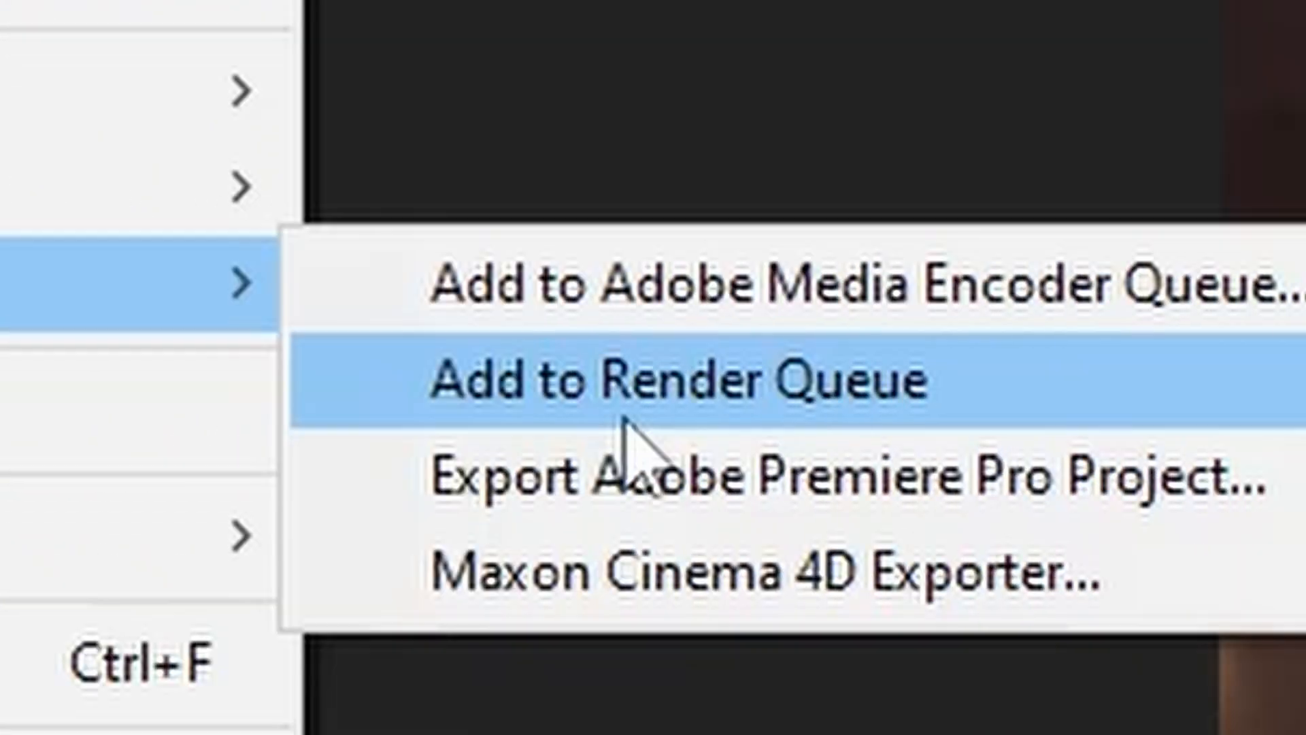
left_click(625, 423)
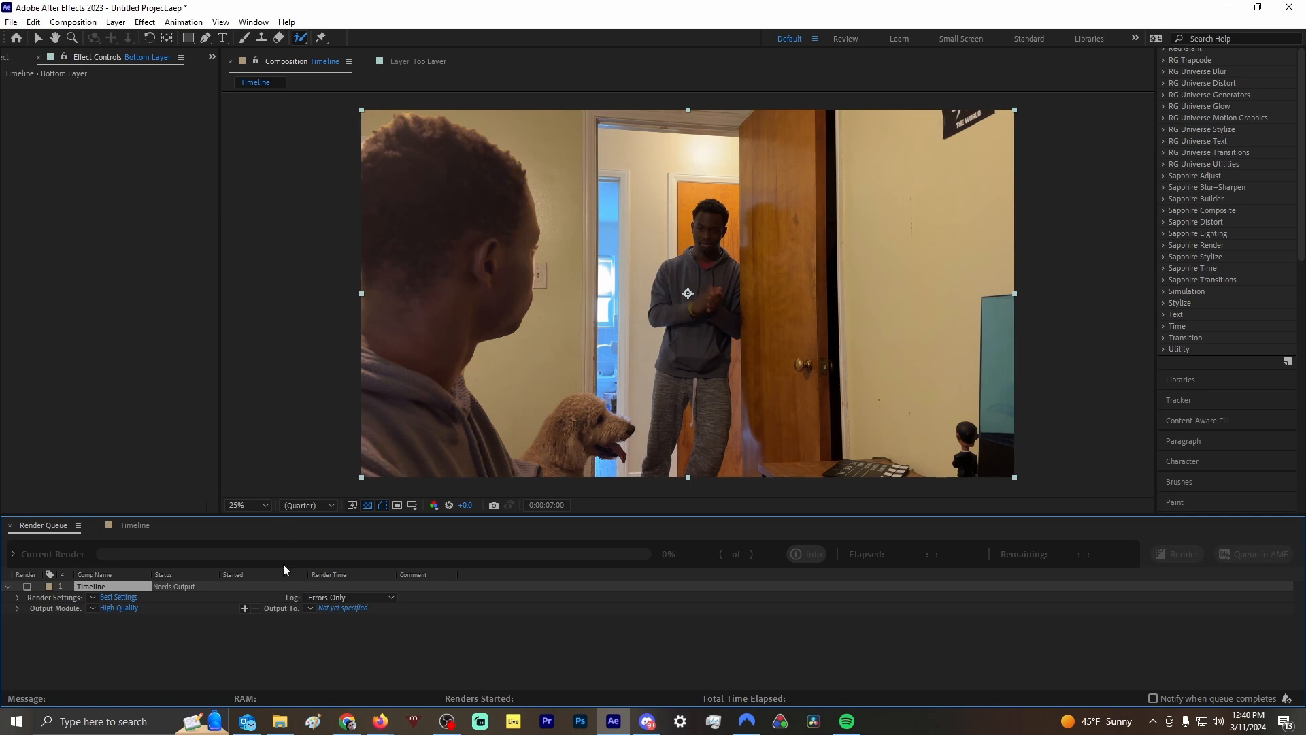
left_click(120, 597)
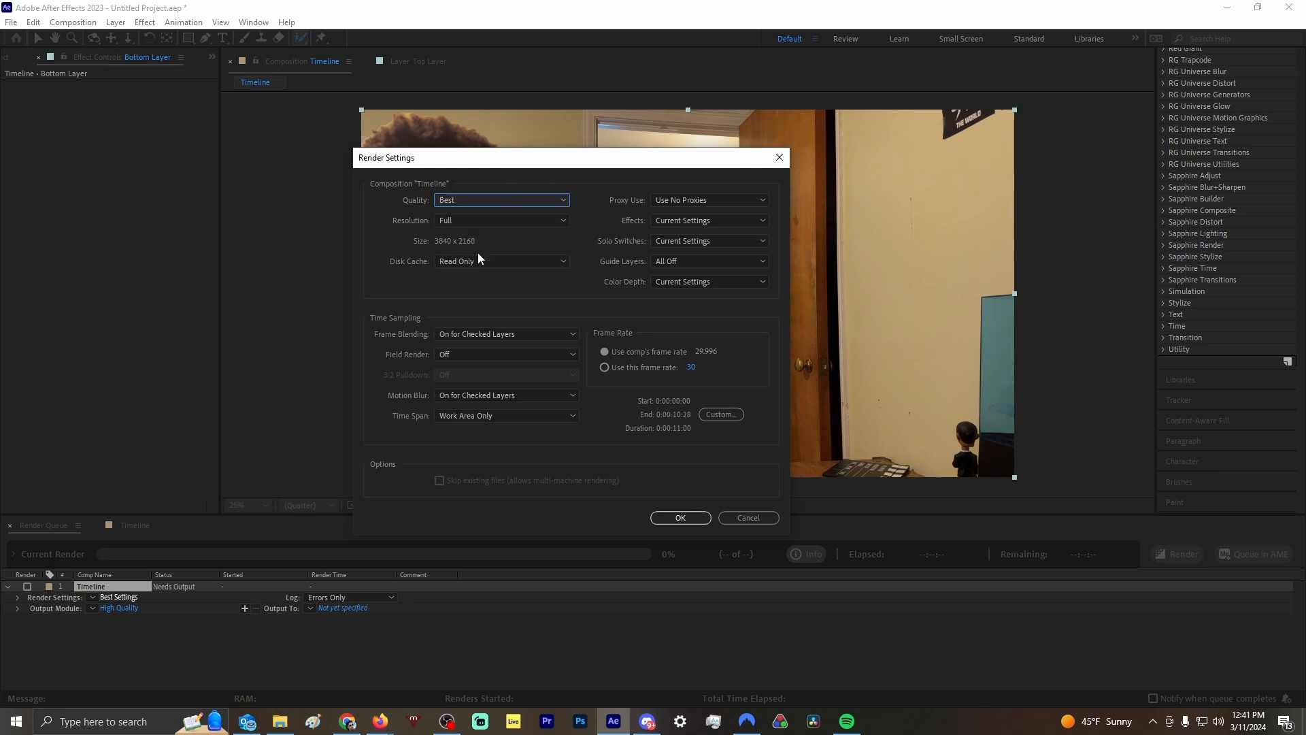
left_click(750, 515)
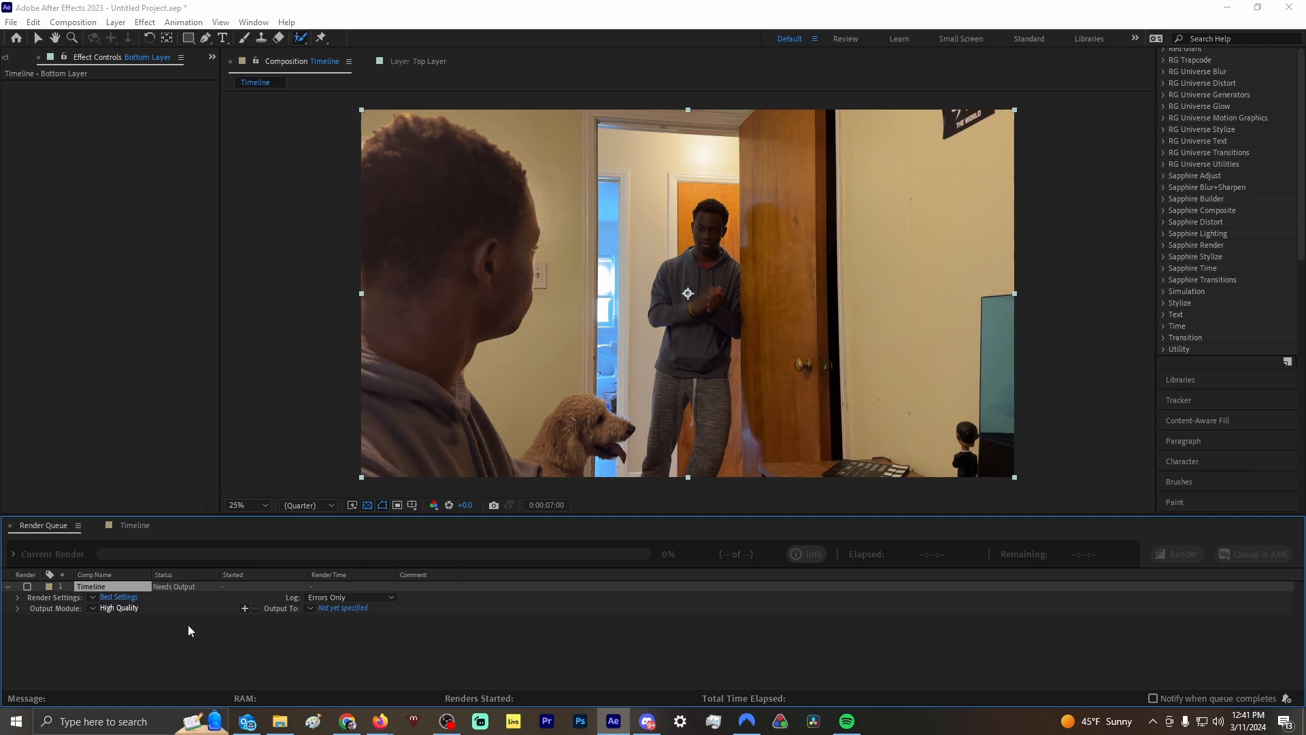
Step: Set the output module format to H.264 for the queued Timeline composition
left_click(125, 608)
left_click(552, 181)
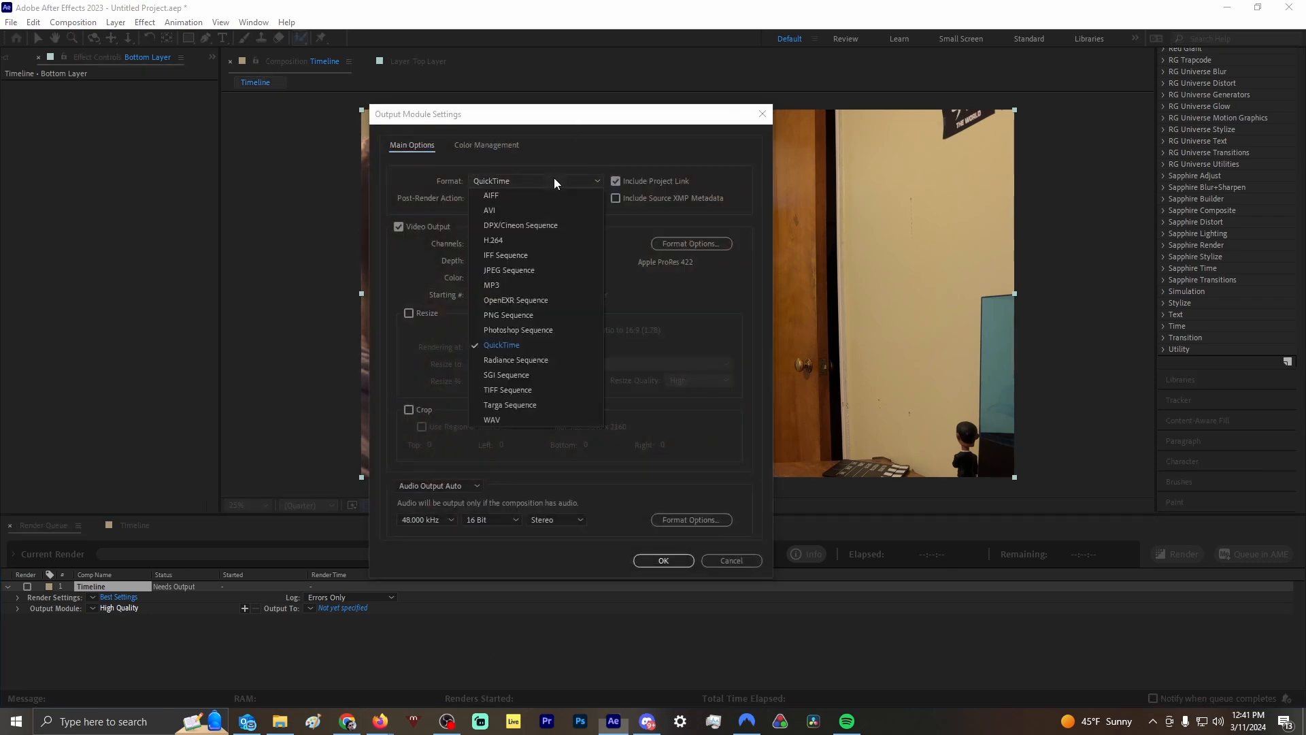
left_click(630, 264)
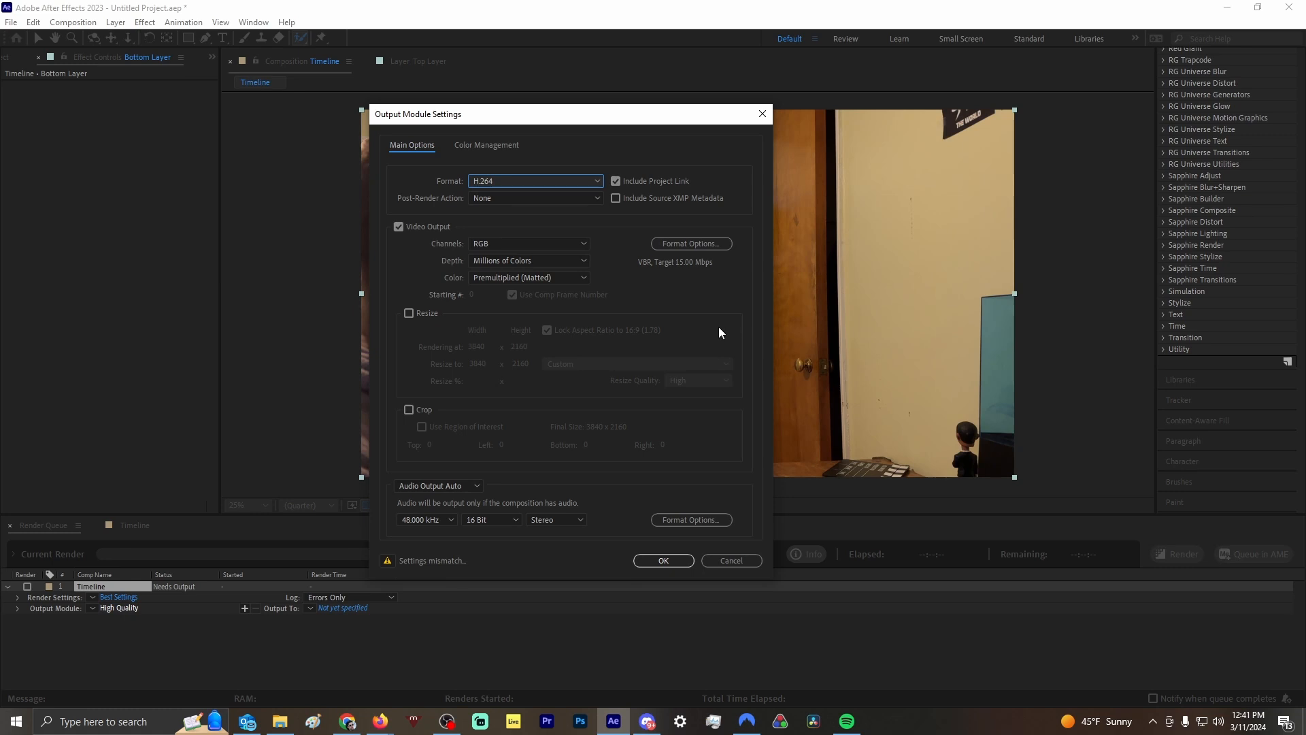
left_click(498, 182)
left_click(497, 182)
left_click(496, 180)
left_click(499, 243)
left_click(505, 182)
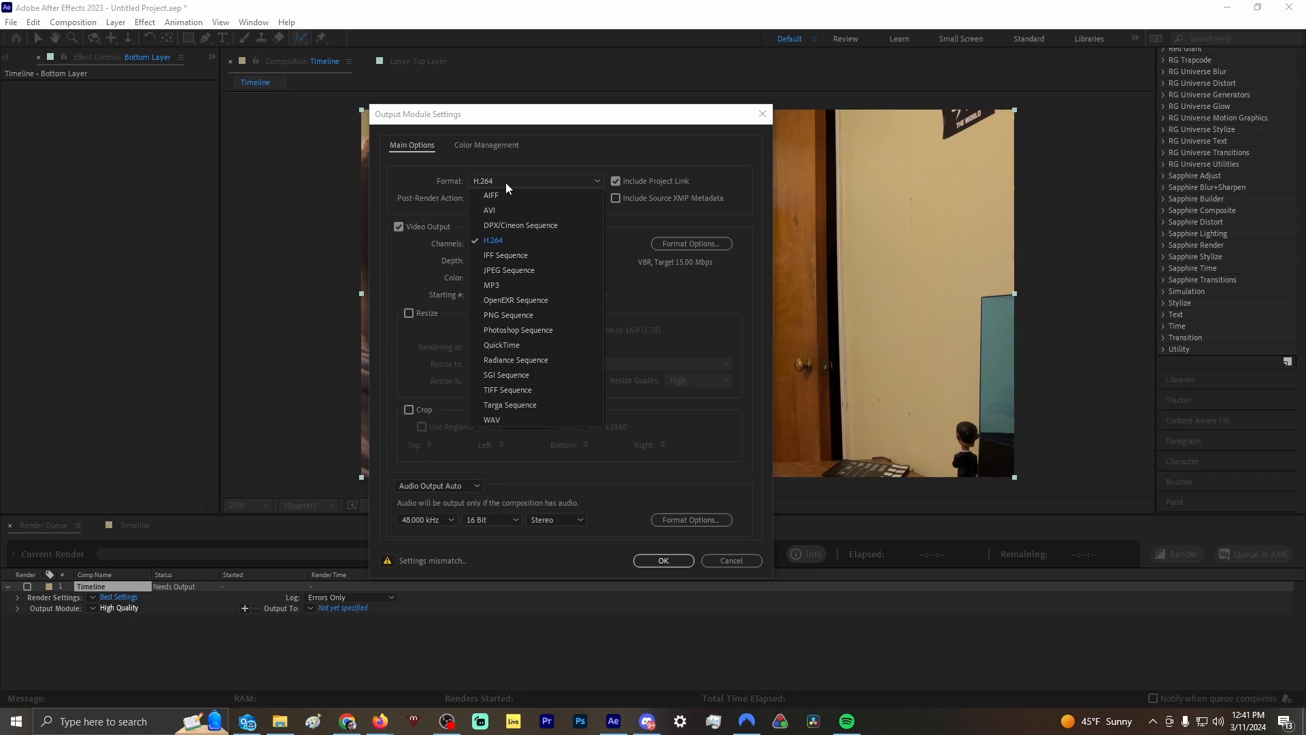
left_click(504, 182)
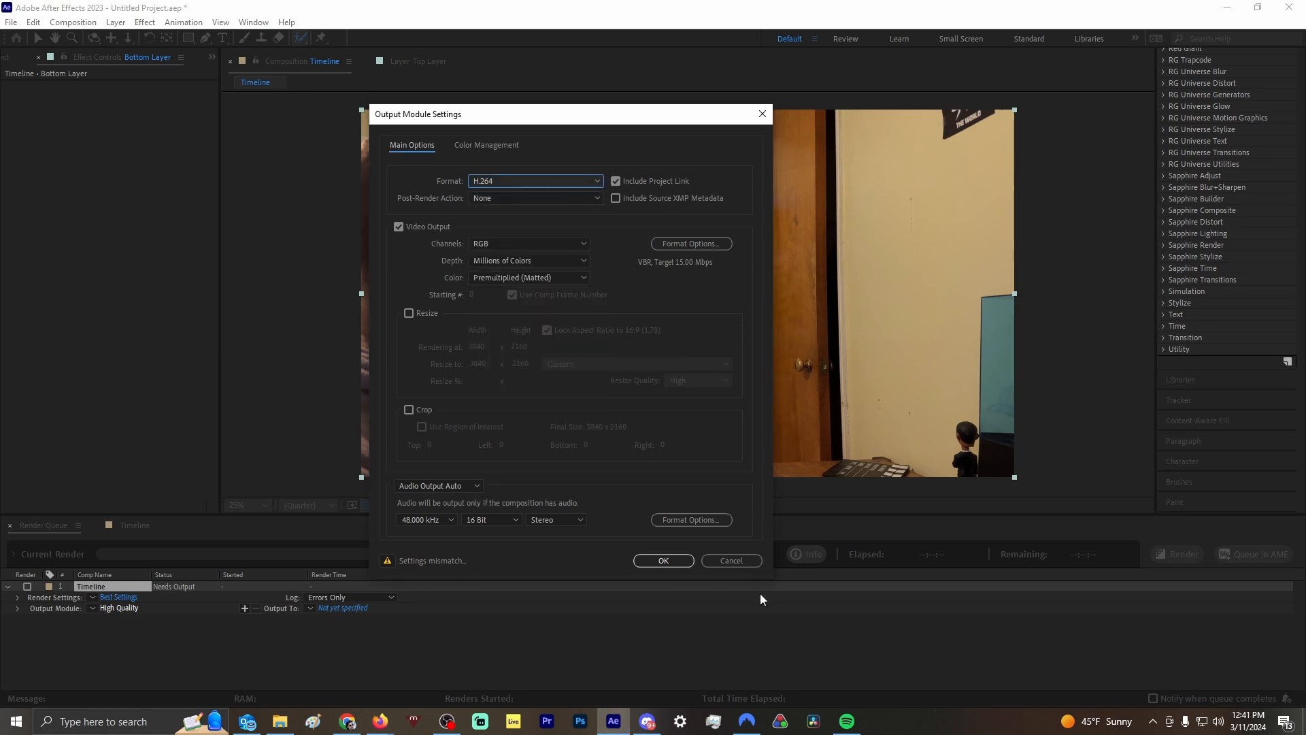
left_click(651, 566)
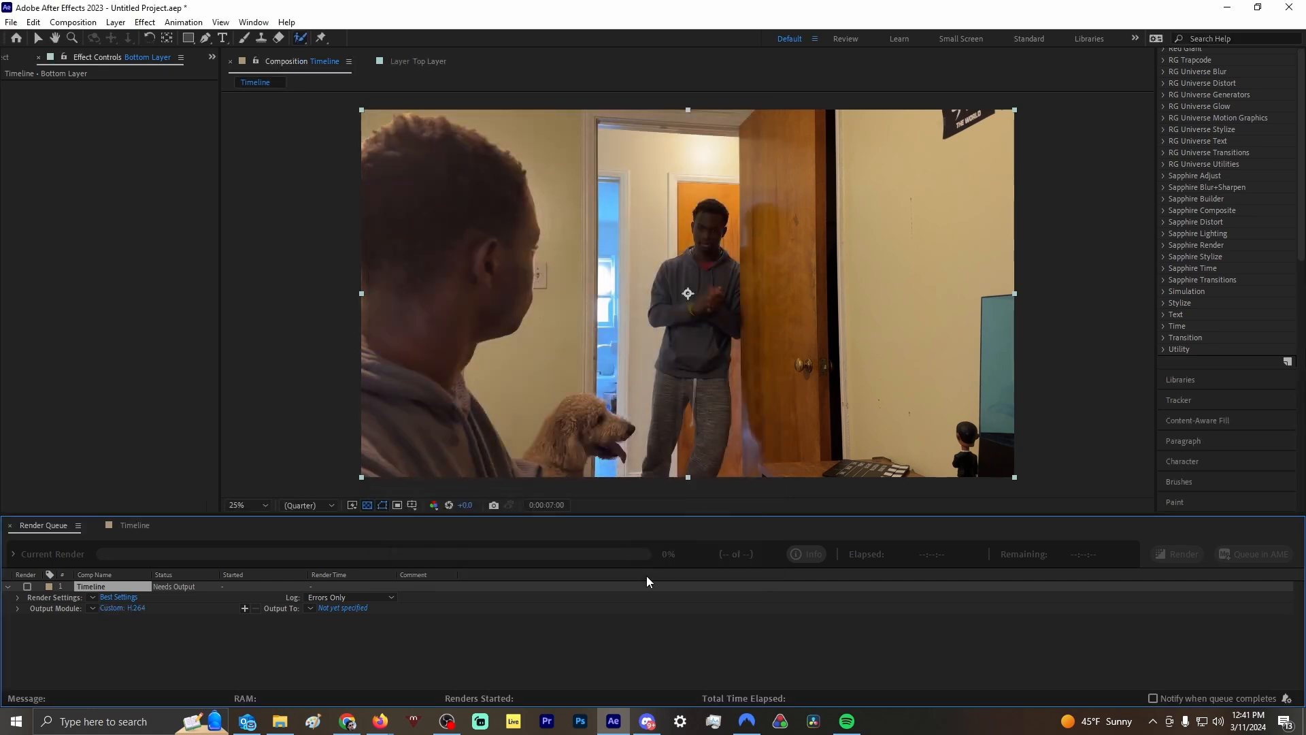
Step: Set the render output to an MP4 file named tutorial in the visuals folder
left_click(351, 607)
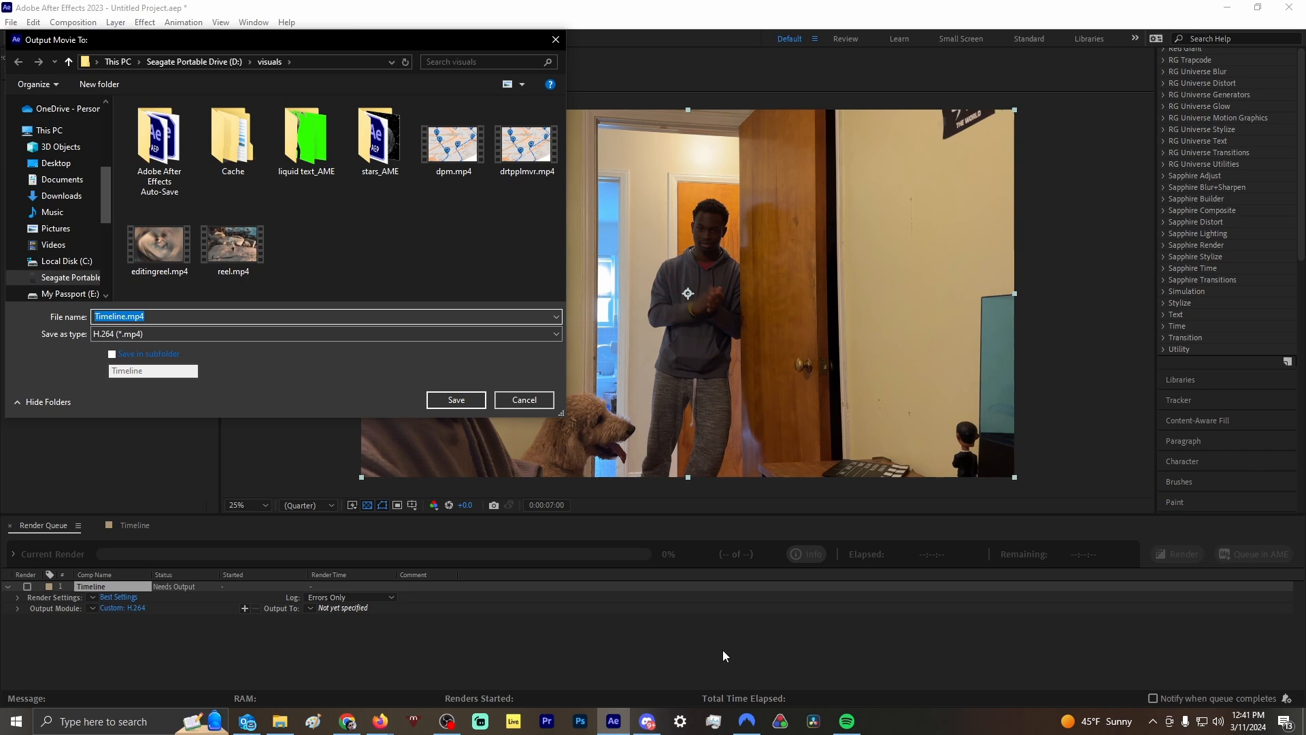
type("tutorial")
key("Return")
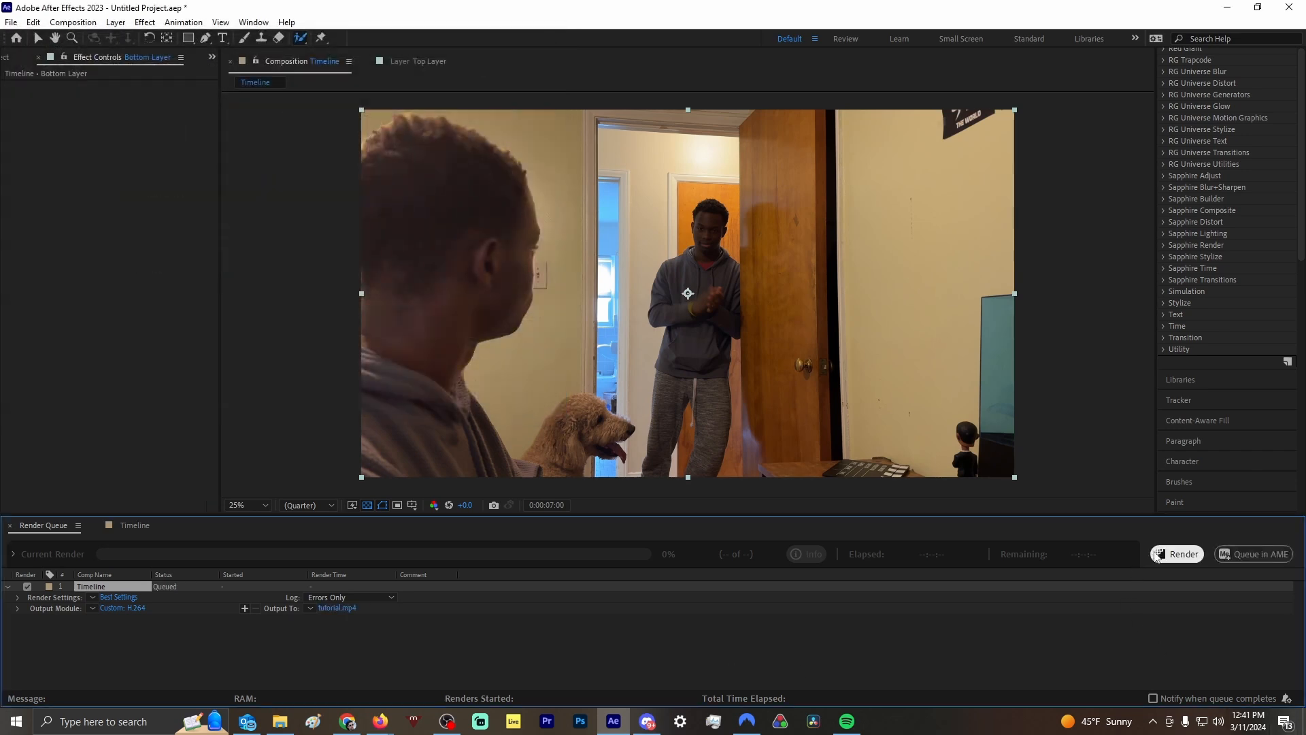
Step: Render the queued Timeline composition and return to its layers once the render is done
left_click(1182, 555)
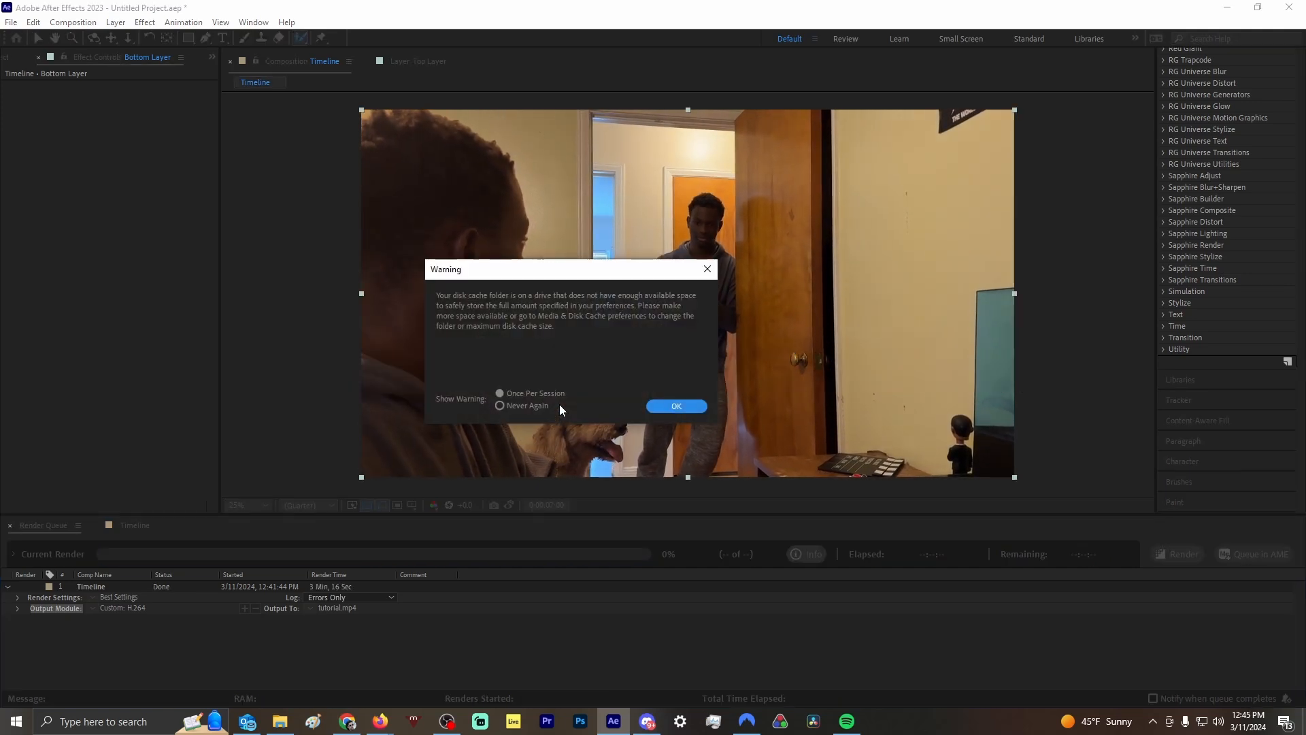
key("Return")
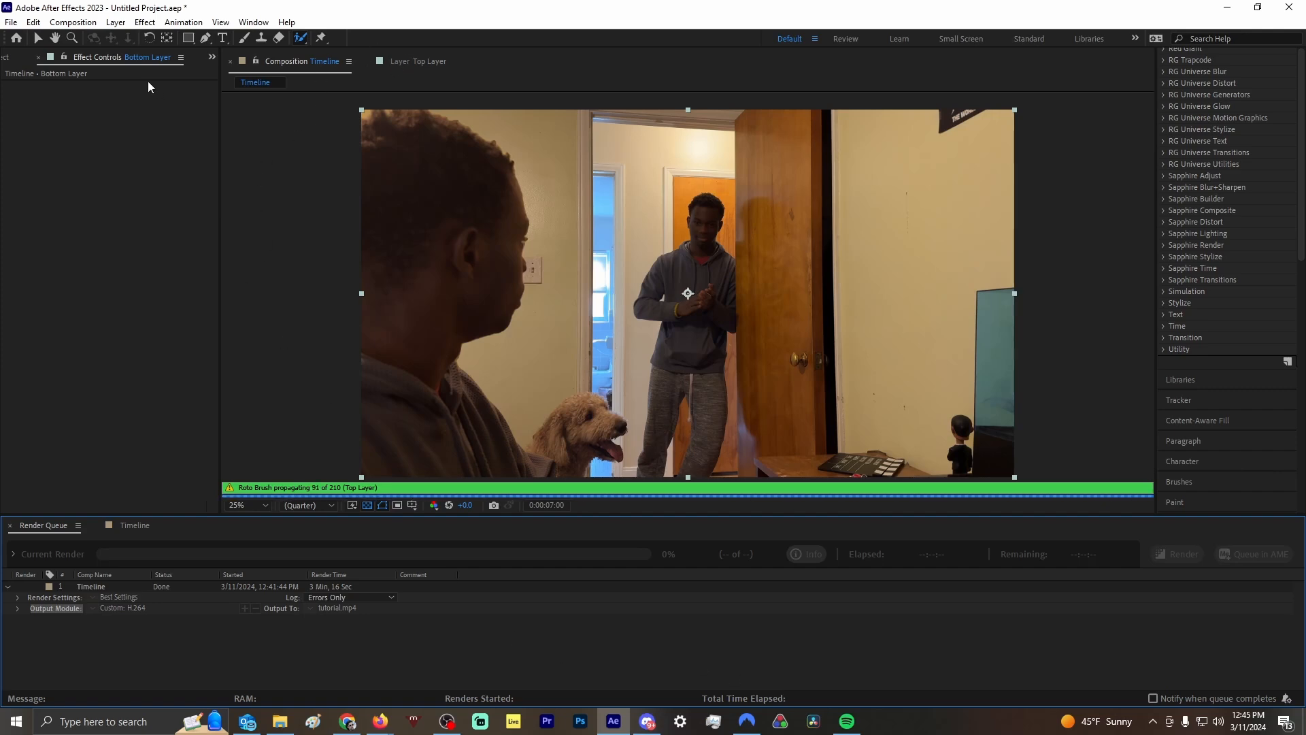
left_click(132, 526)
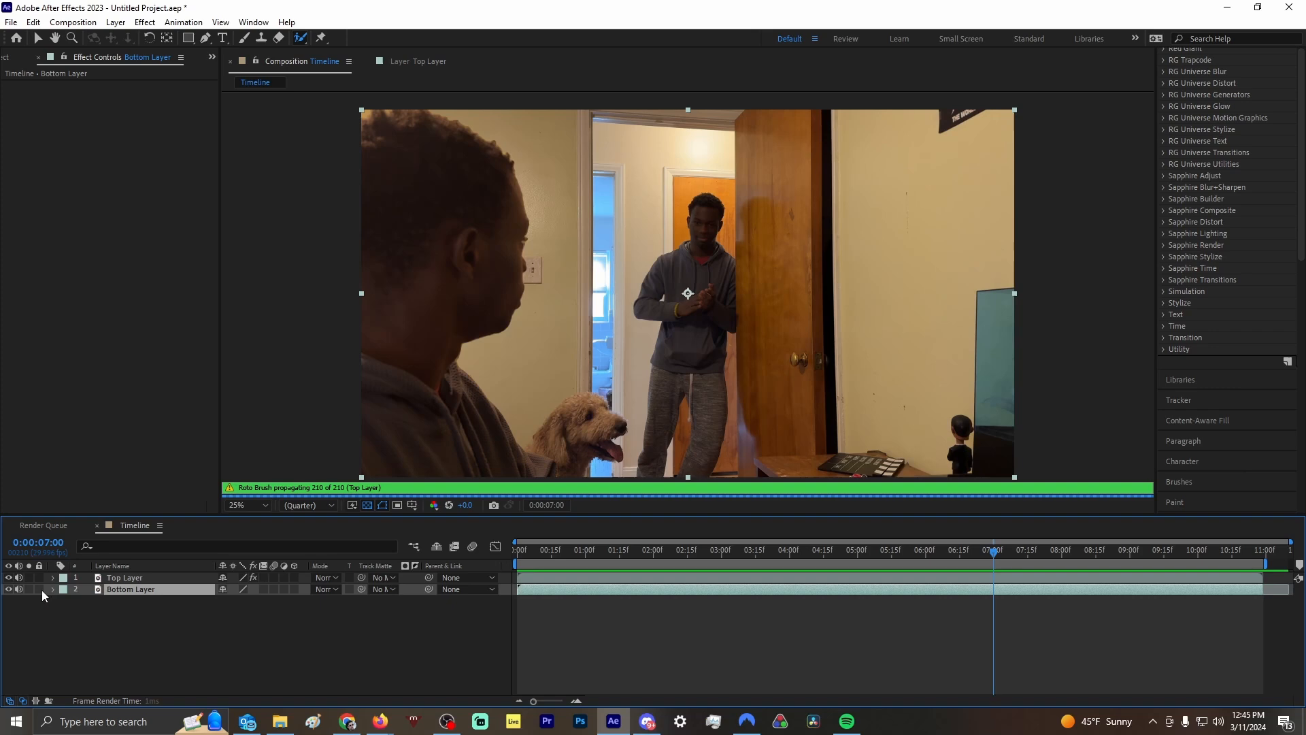